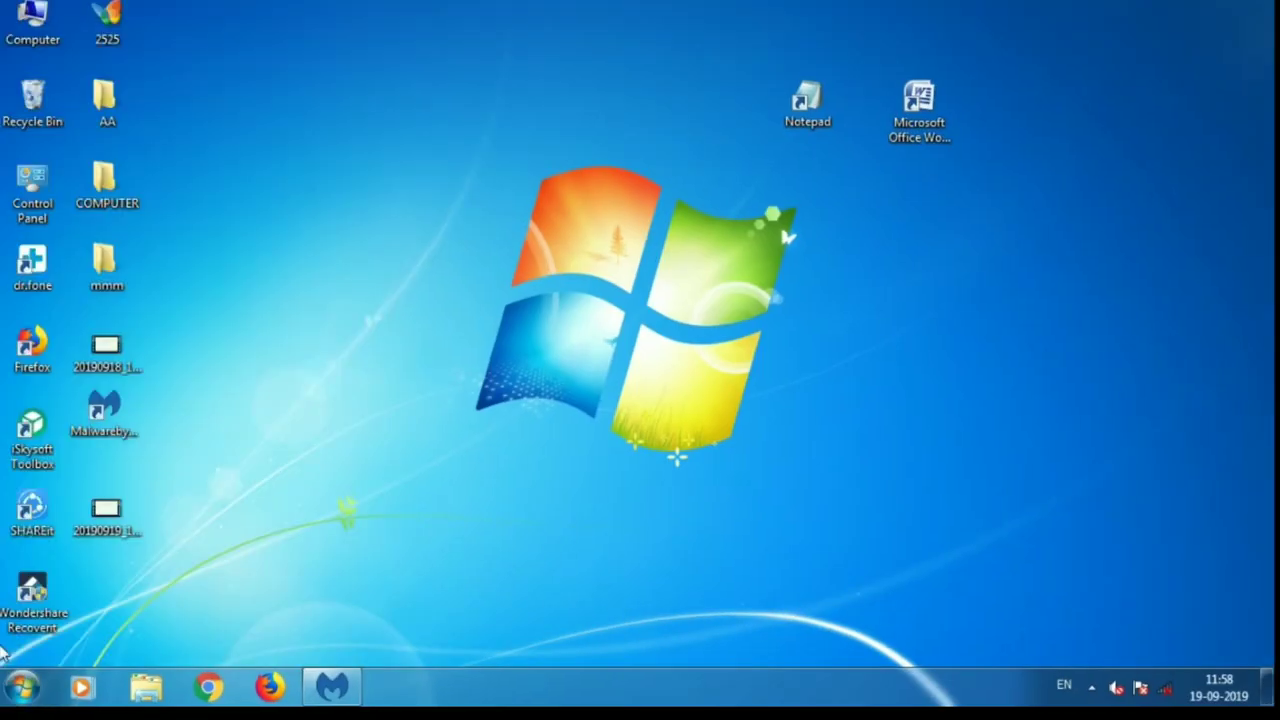
# Step: Search the installed programs for "notepad" from the Start menu search
pyautogui.click(43, 690)
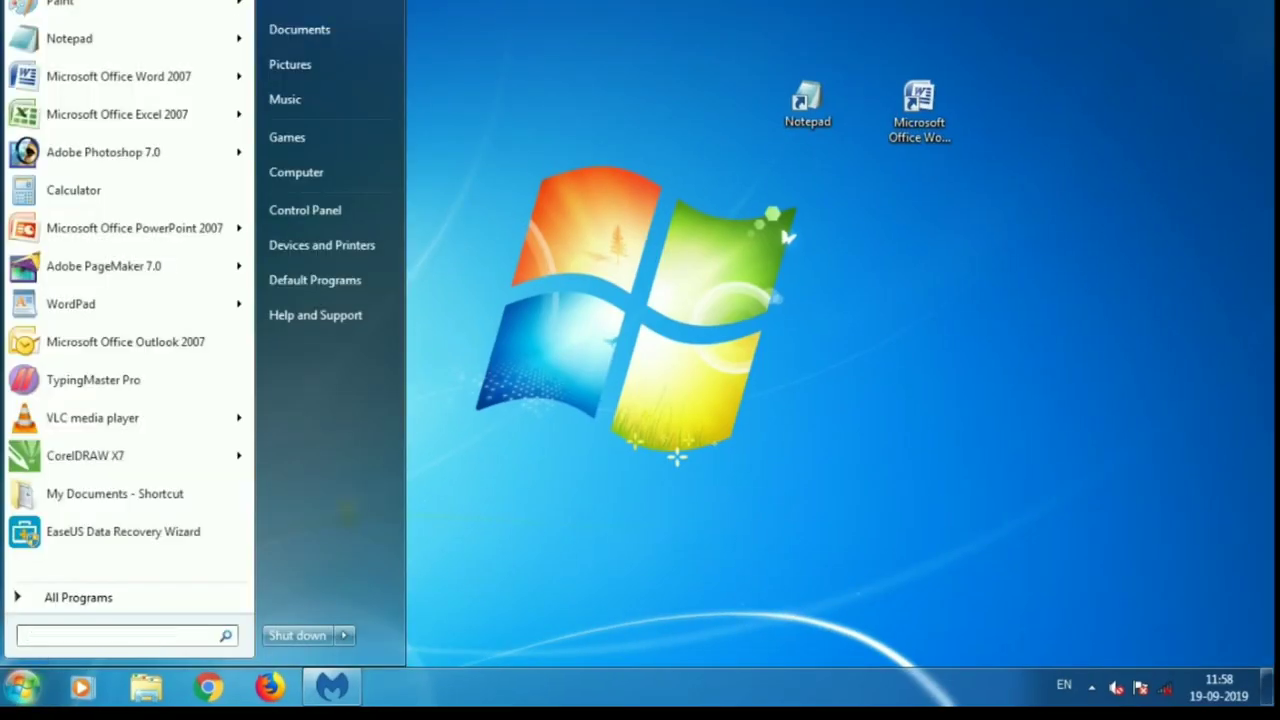
pyautogui.write('nore')
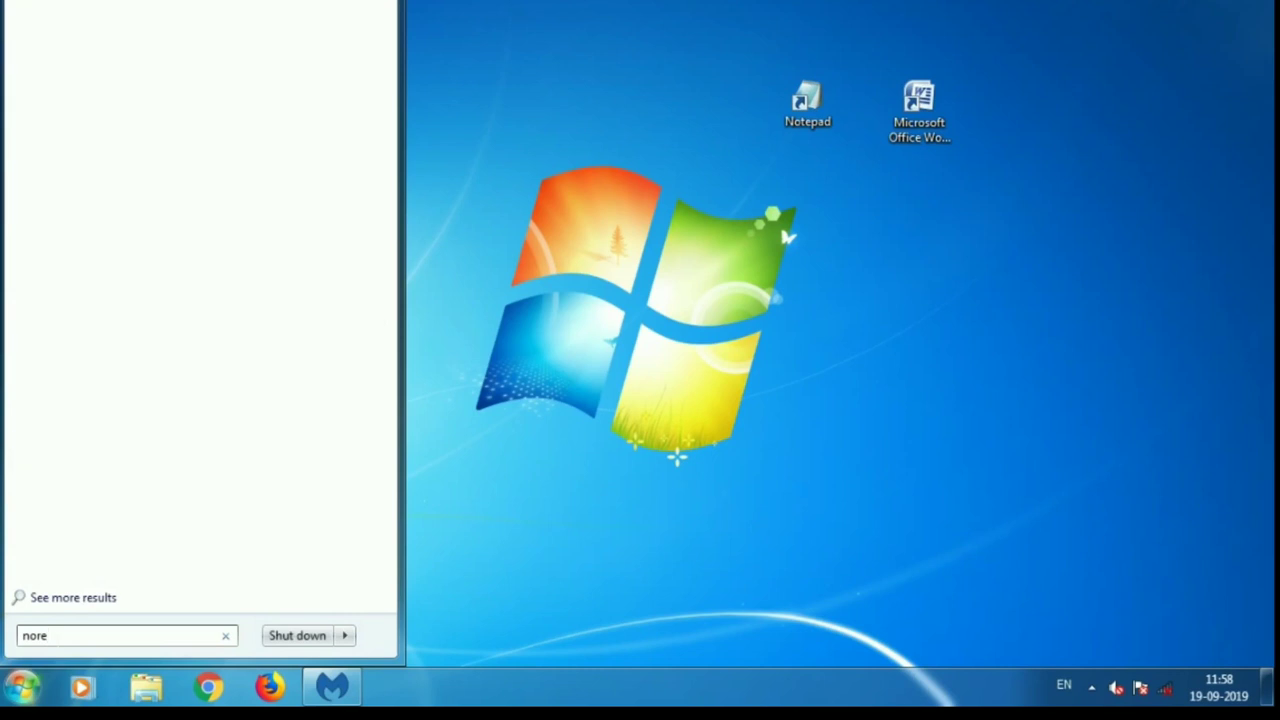
pyautogui.press('BackSpace')
pyautogui.press('BackSpace')
pyautogui.write('tepa')
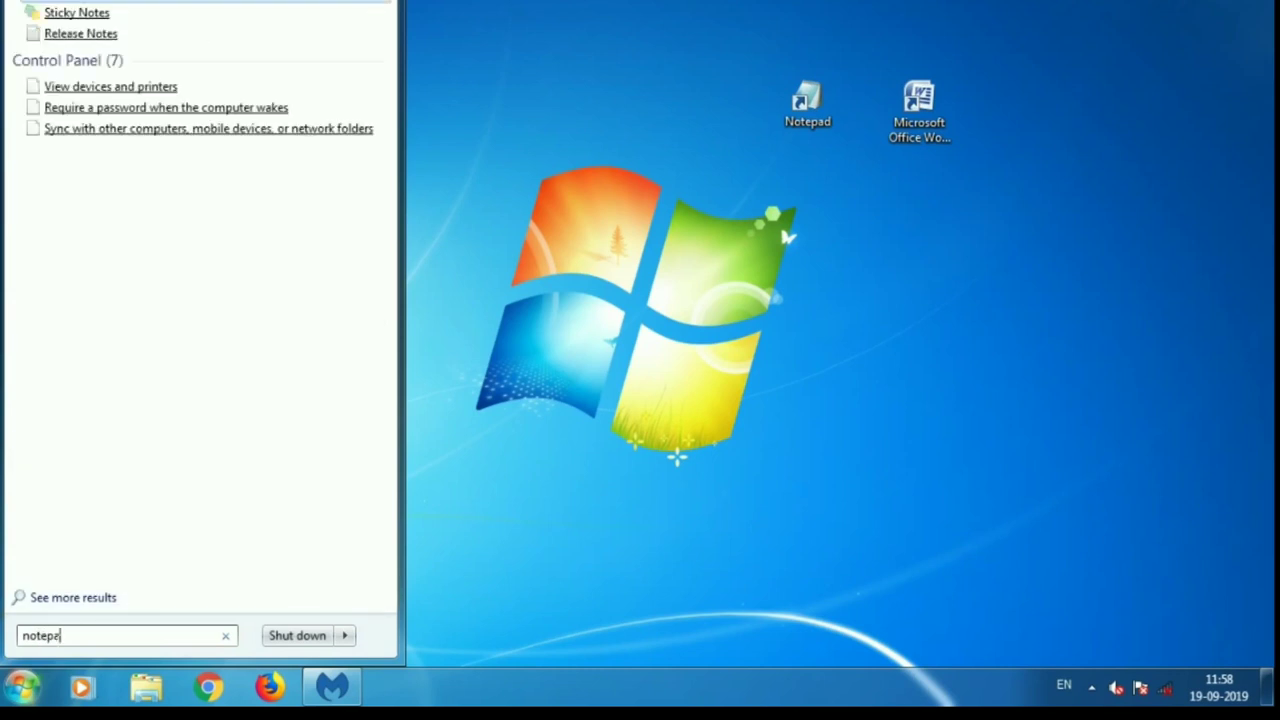
pyautogui.write('d')
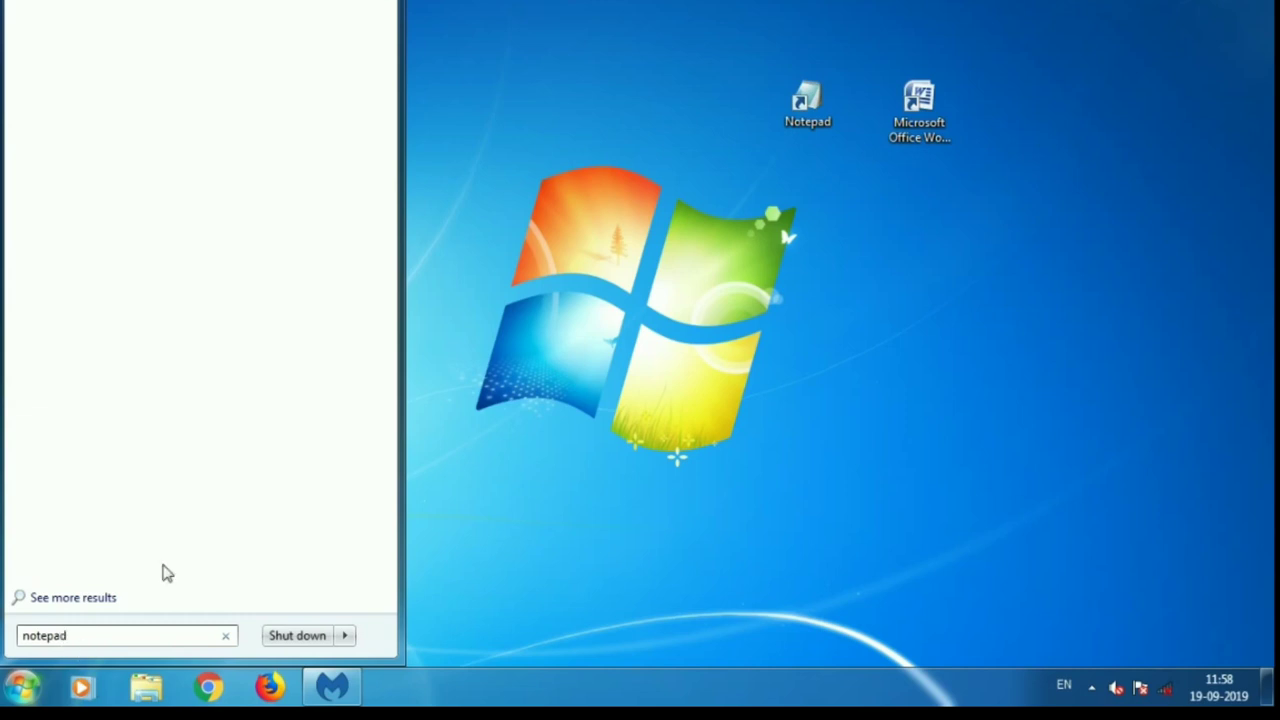
# Step: Replace the program search with "ms", clear it and return to the desktop
pyautogui.press('BackSpace')
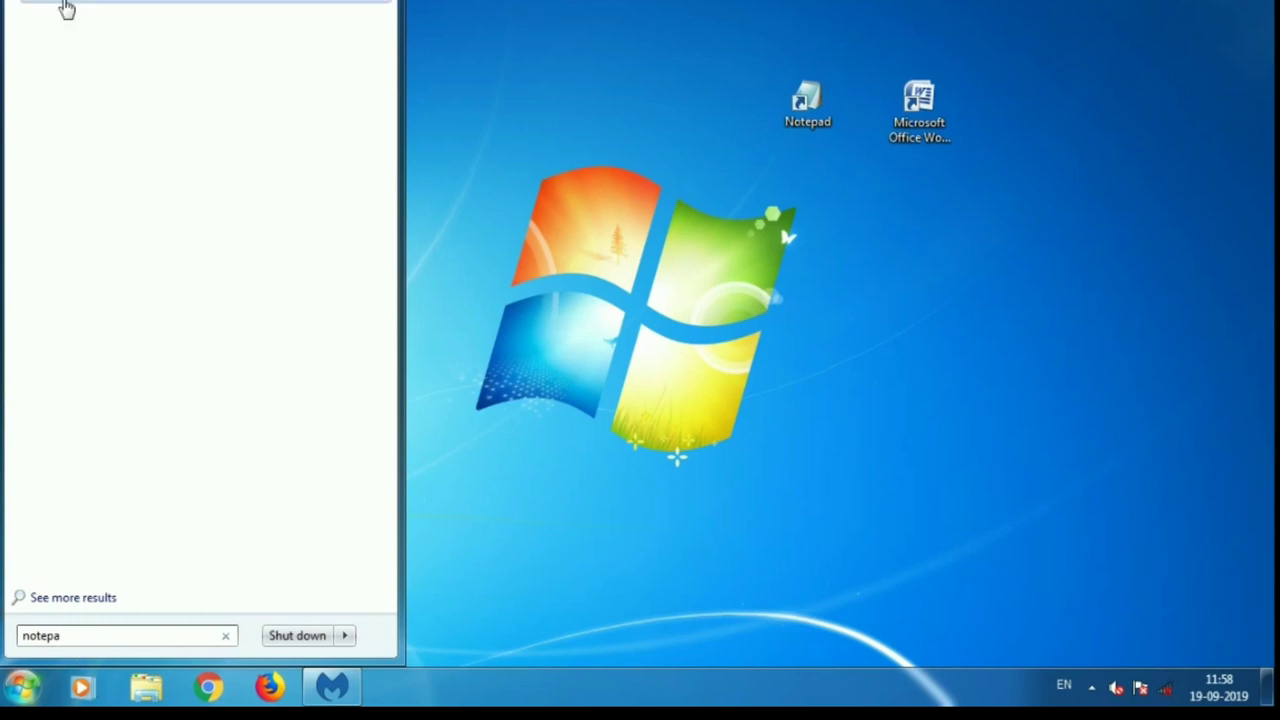
pyautogui.press('BackSpace')
pyautogui.press('BackSpace')
pyautogui.press('BackSpace')
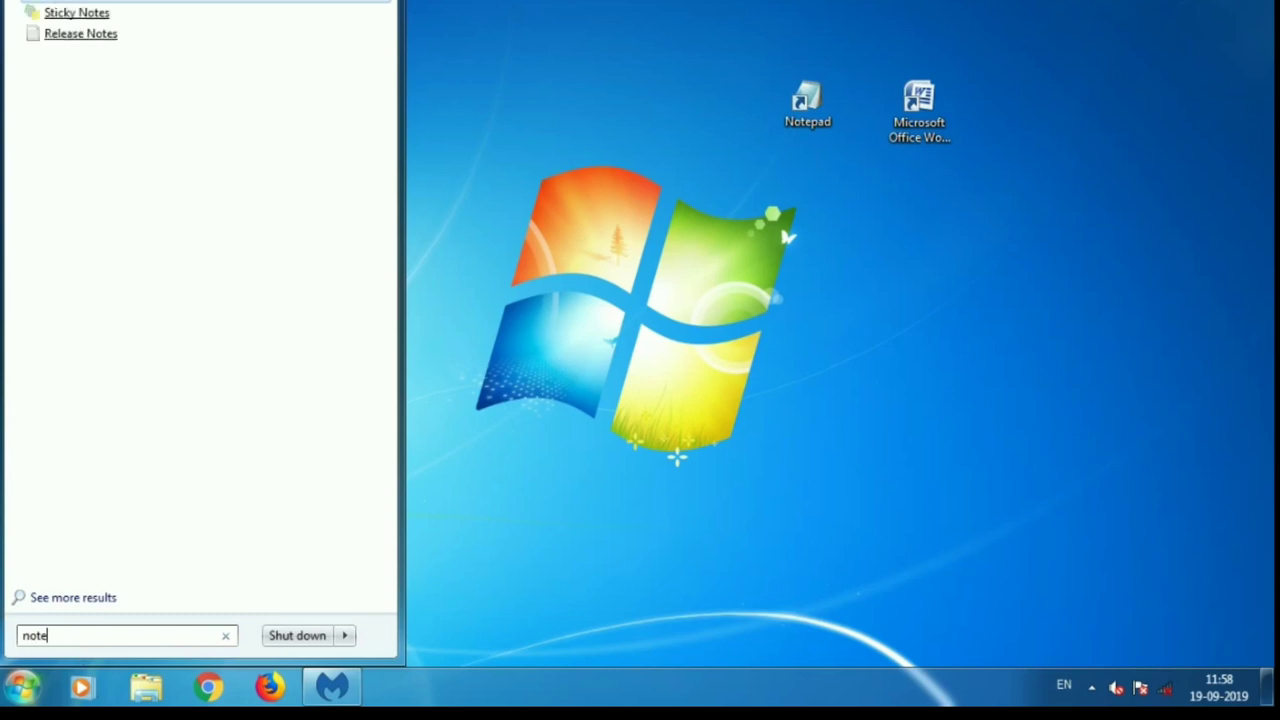
pyautogui.press('BackSpace')
pyautogui.press('BackSpace')
pyautogui.press('BackSpace')
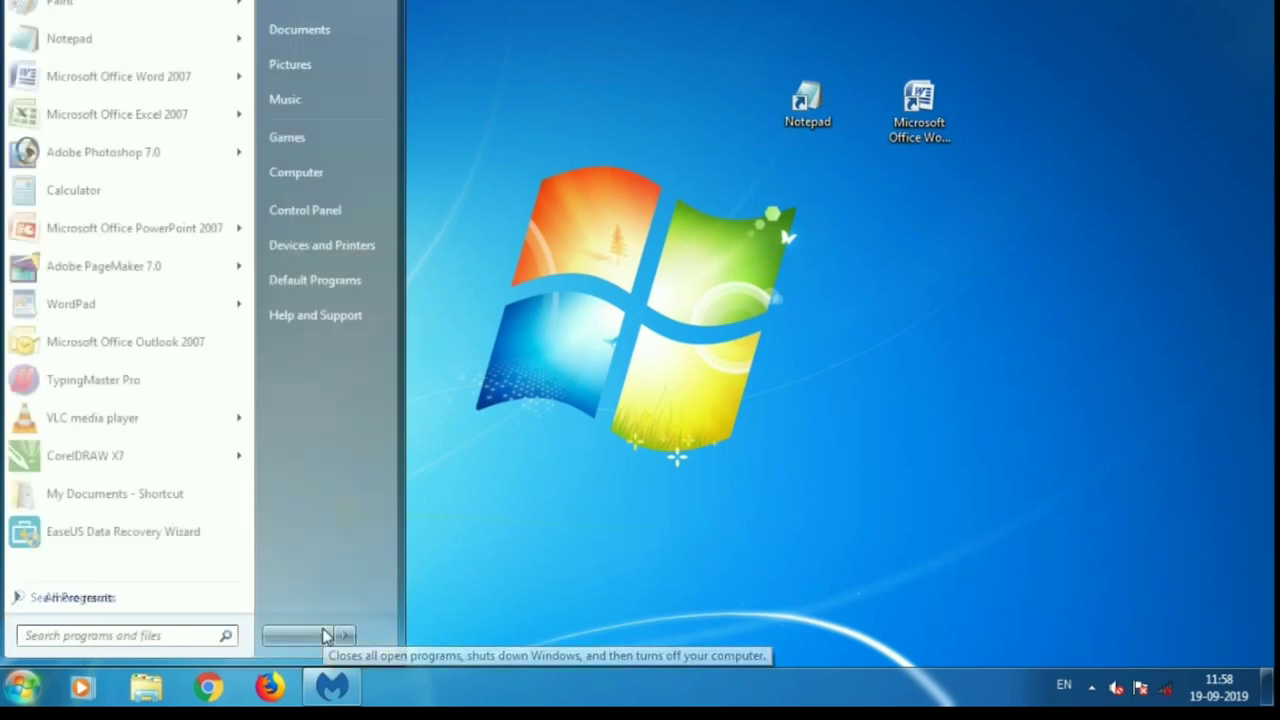
pyautogui.write('ms')
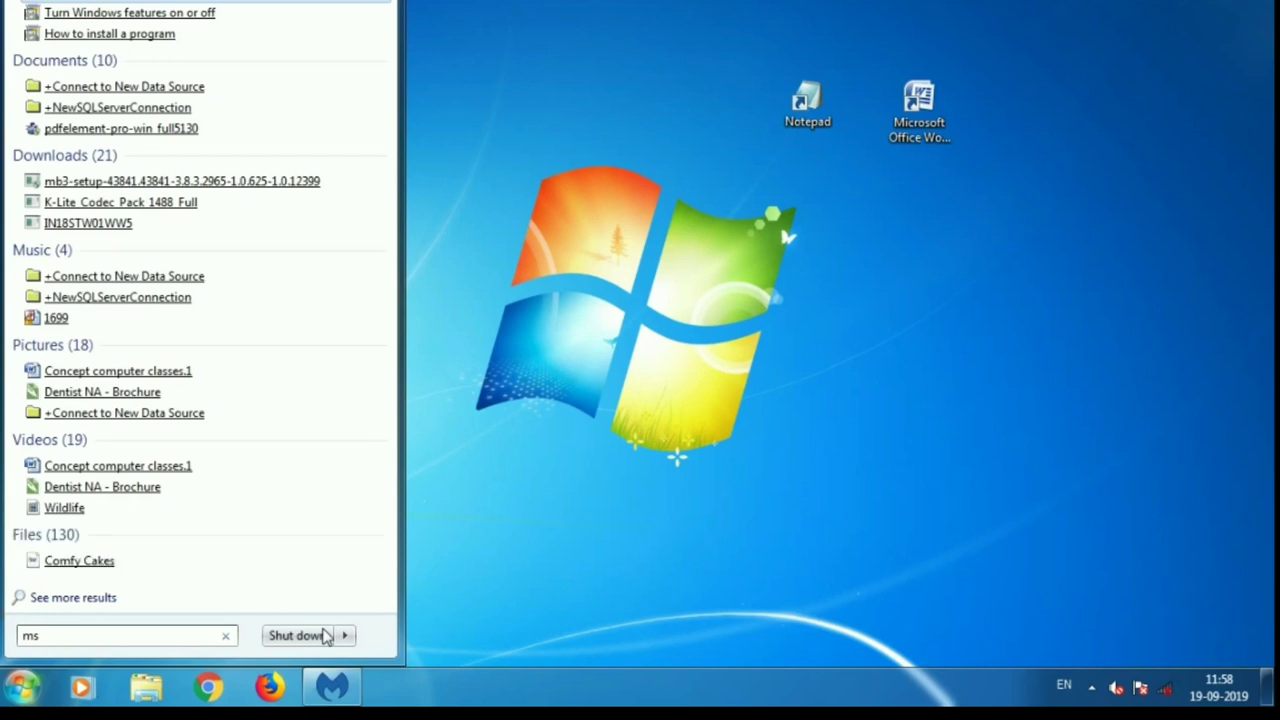
pyautogui.press('BackSpace')
pyautogui.press('BackSpace')
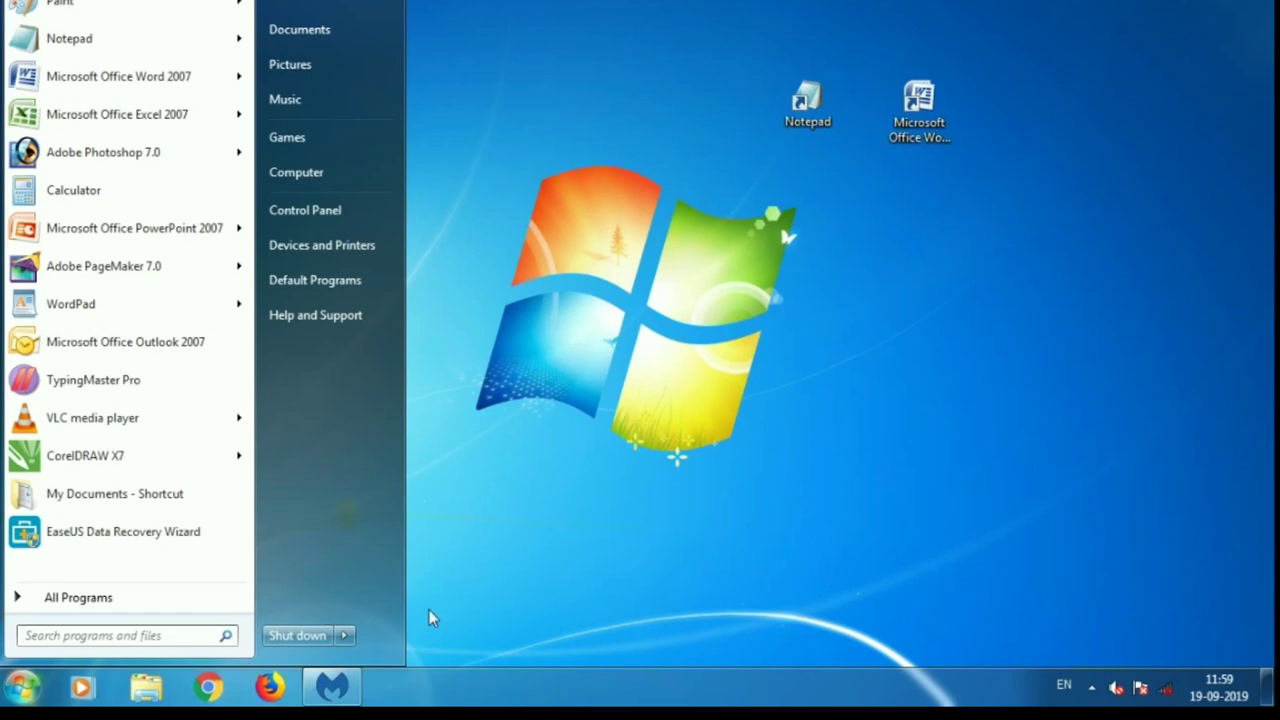
pyautogui.click(949, 289)
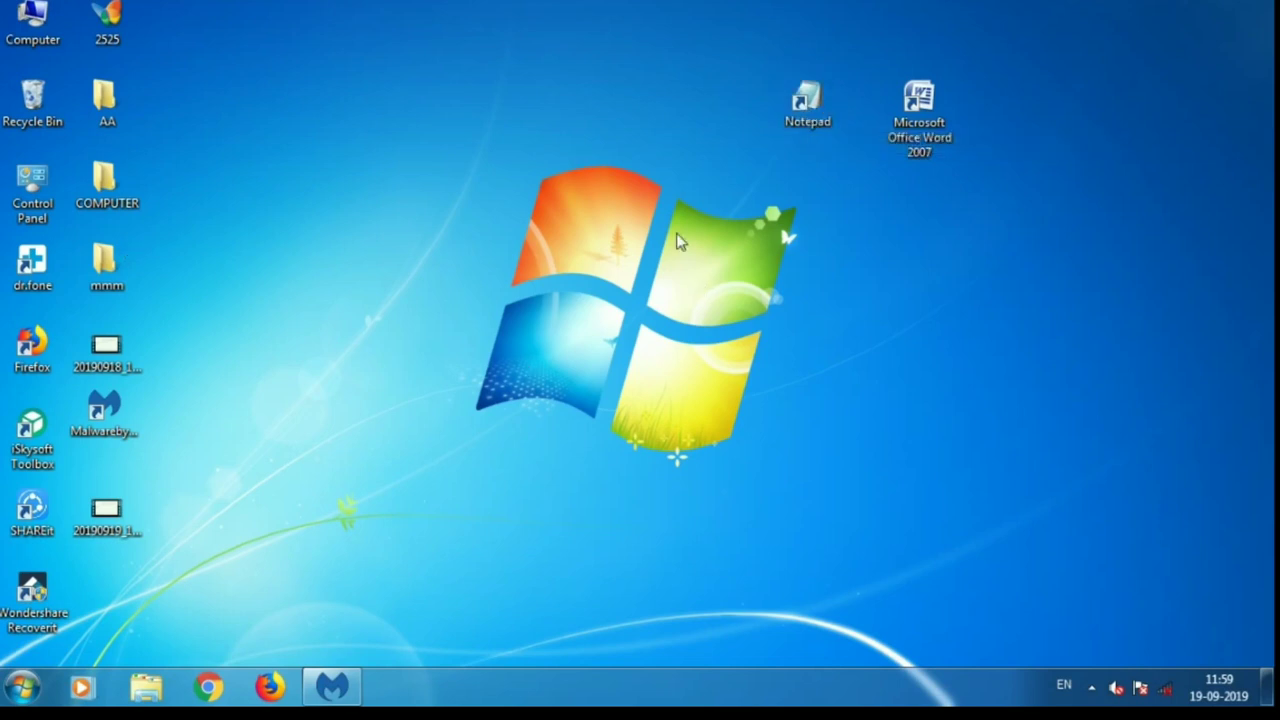
# Step: Launch Notepad from its desktop shortcut and close the empty window
pyautogui.click(815, 118)
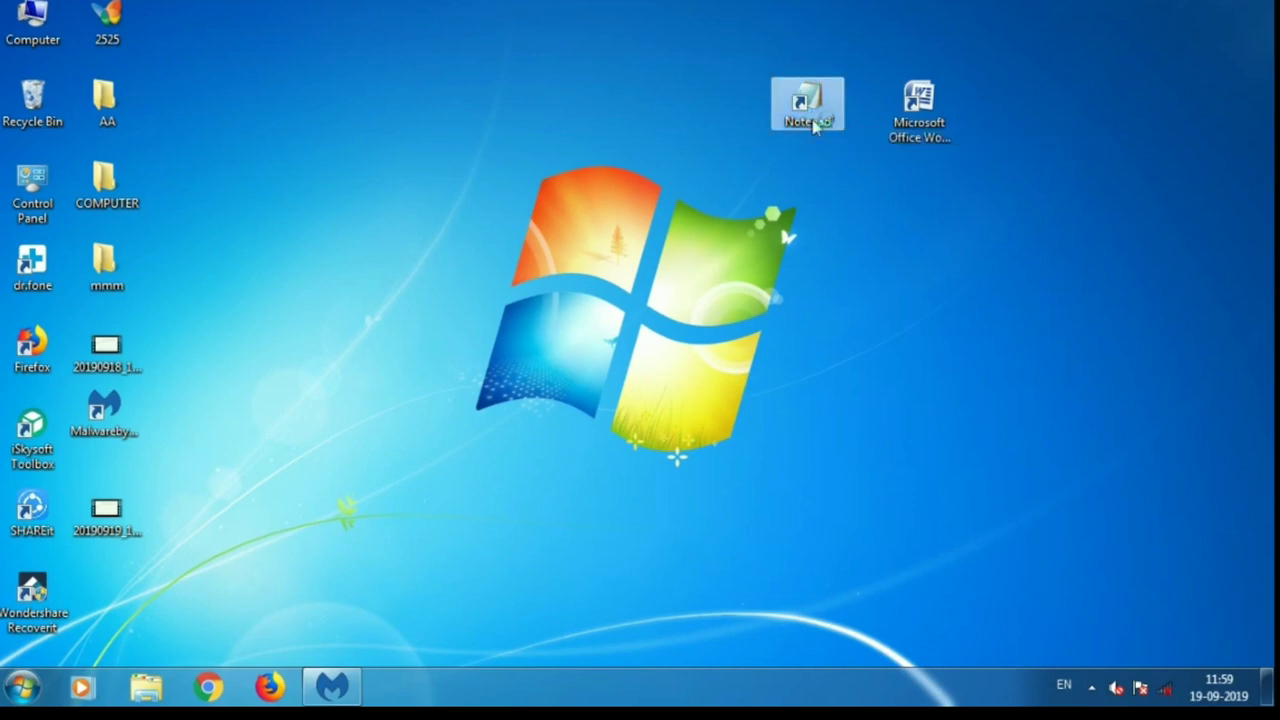
pyautogui.doubleClick(815, 120)
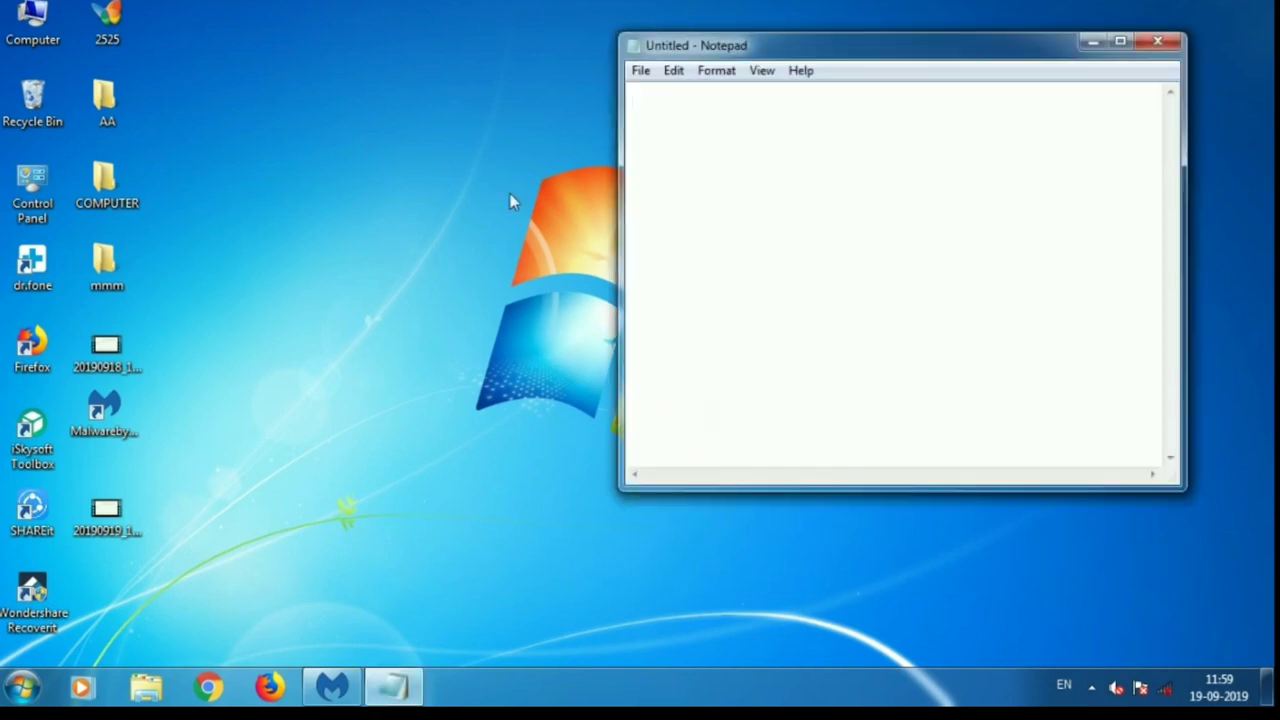
pyautogui.click(1157, 41)
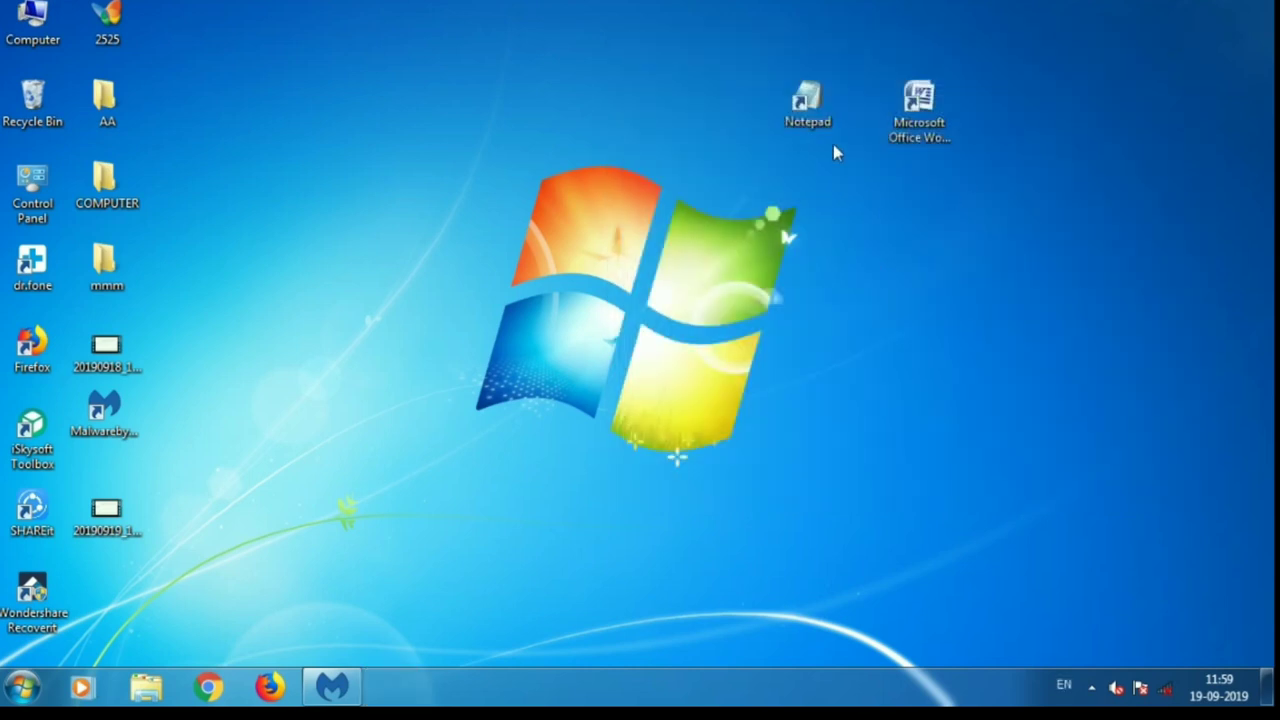
# Step: Open the properties of the desktop Notepad shortcut and move the dialog clear of the desktop shortcuts
pyautogui.click(790, 112)
pyautogui.click(861, 293)
pyautogui.click(802, 125)
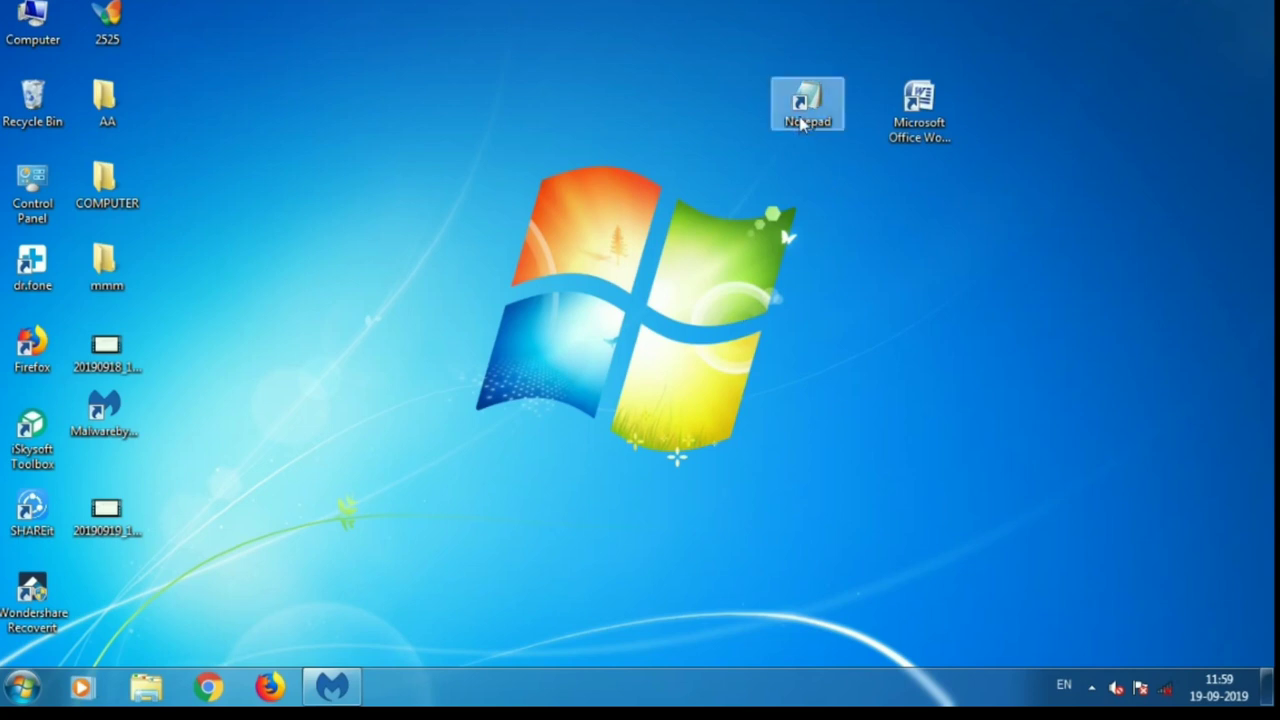
pyautogui.rightClick(802, 124)
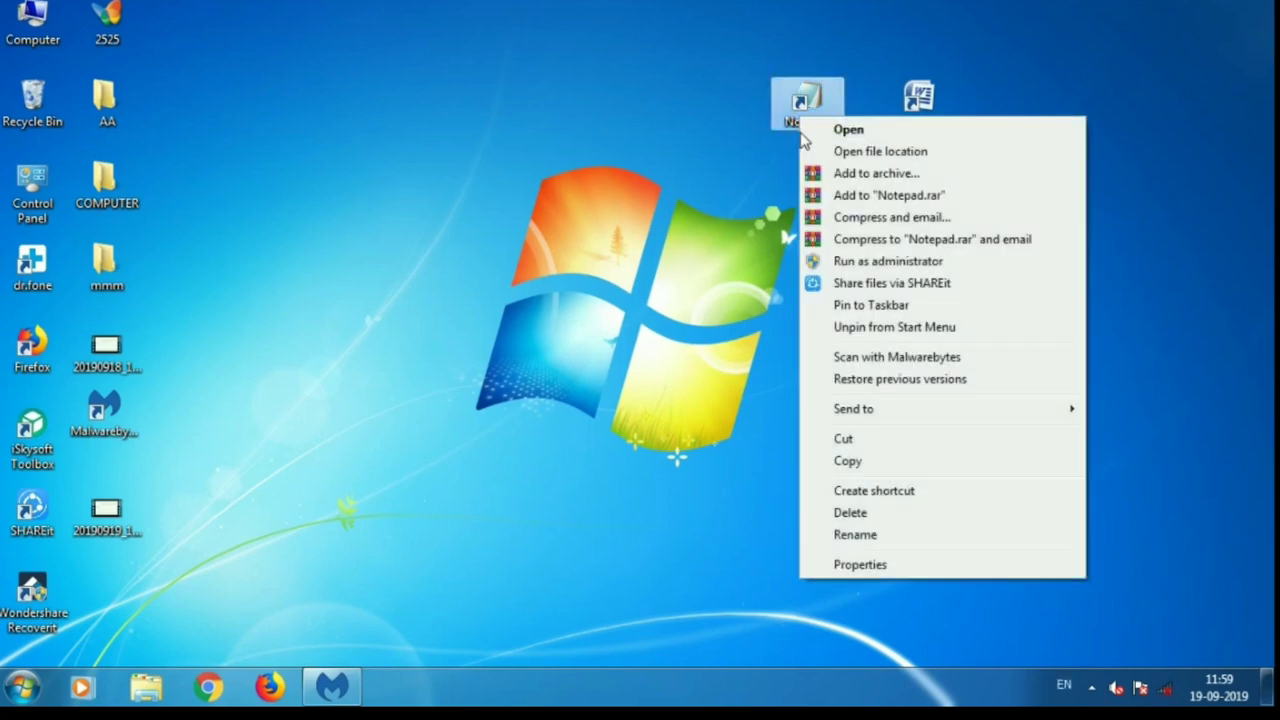
pyautogui.click(856, 565)
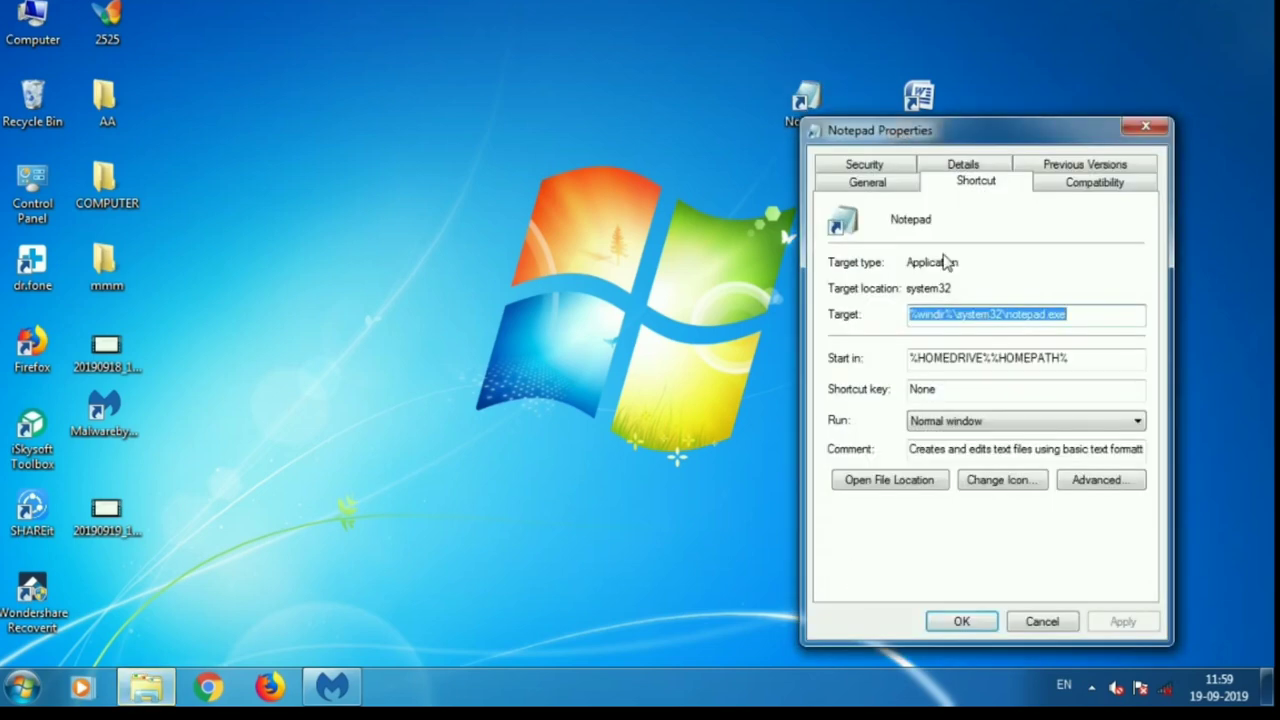
pyautogui.moveTo(958, 142); pyautogui.dragTo(648, 64)
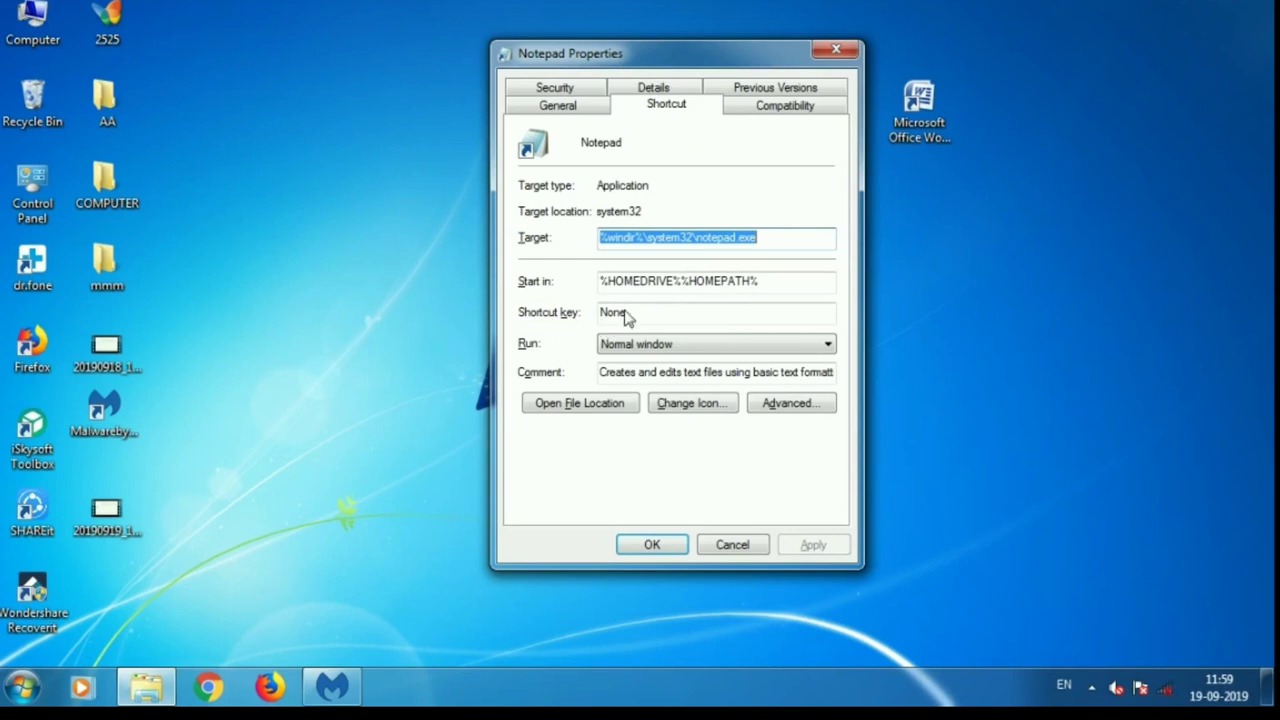
# Step: Set the Notepad shortcut's launch key combination to Ctrl + Alt + A, apply it and close the properties
pyautogui.click(757, 308)
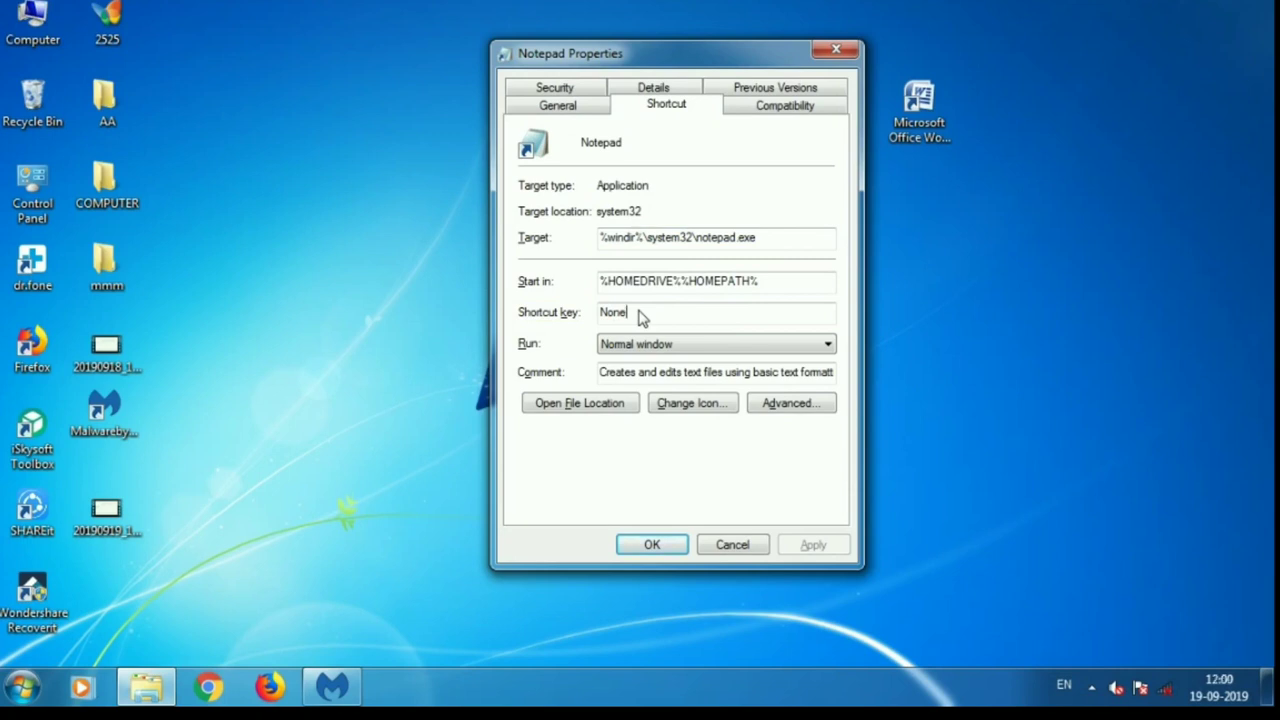
pyautogui.hotkey('ctrl', 'alt', 'a')
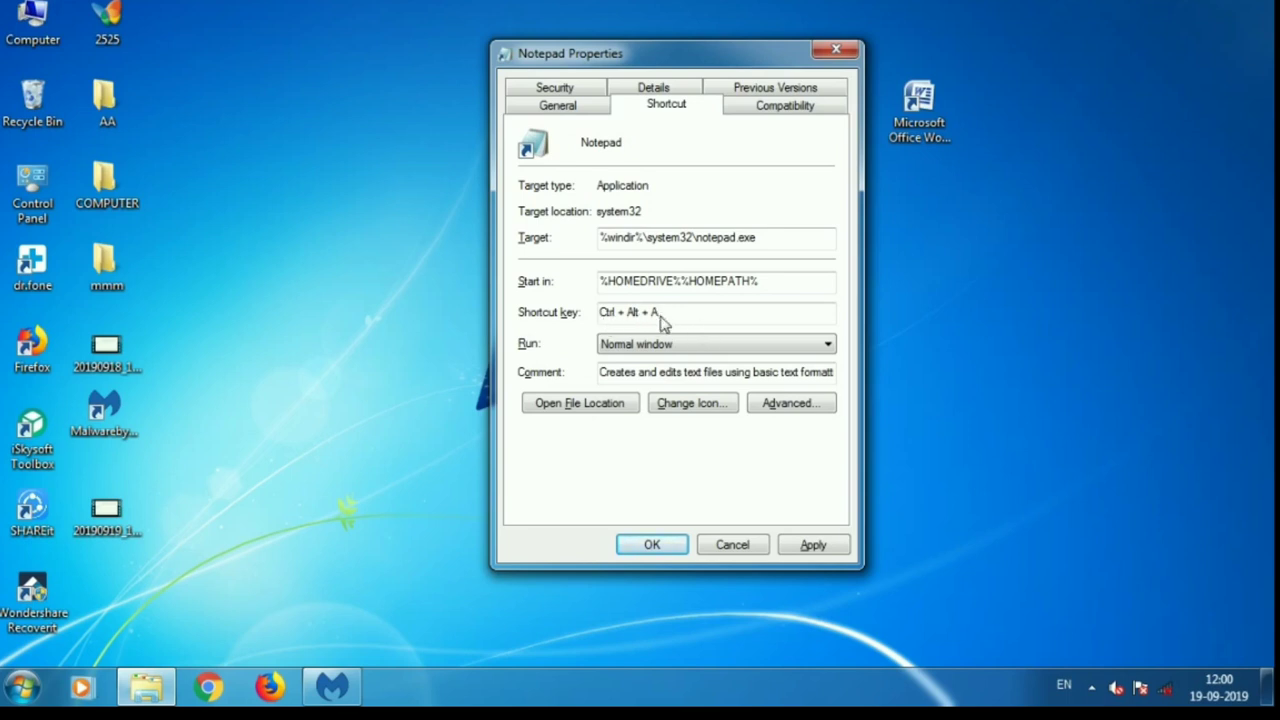
pyautogui.hotkey('ctrl', 'alt', 'b')
pyautogui.press('BackSpace')
pyautogui.hotkey('ctrl', 'alt', 'b')
pyautogui.press('BackSpace')
pyautogui.hotkey('ctrl', 'alt', 'a')
pyautogui.click(836, 552)
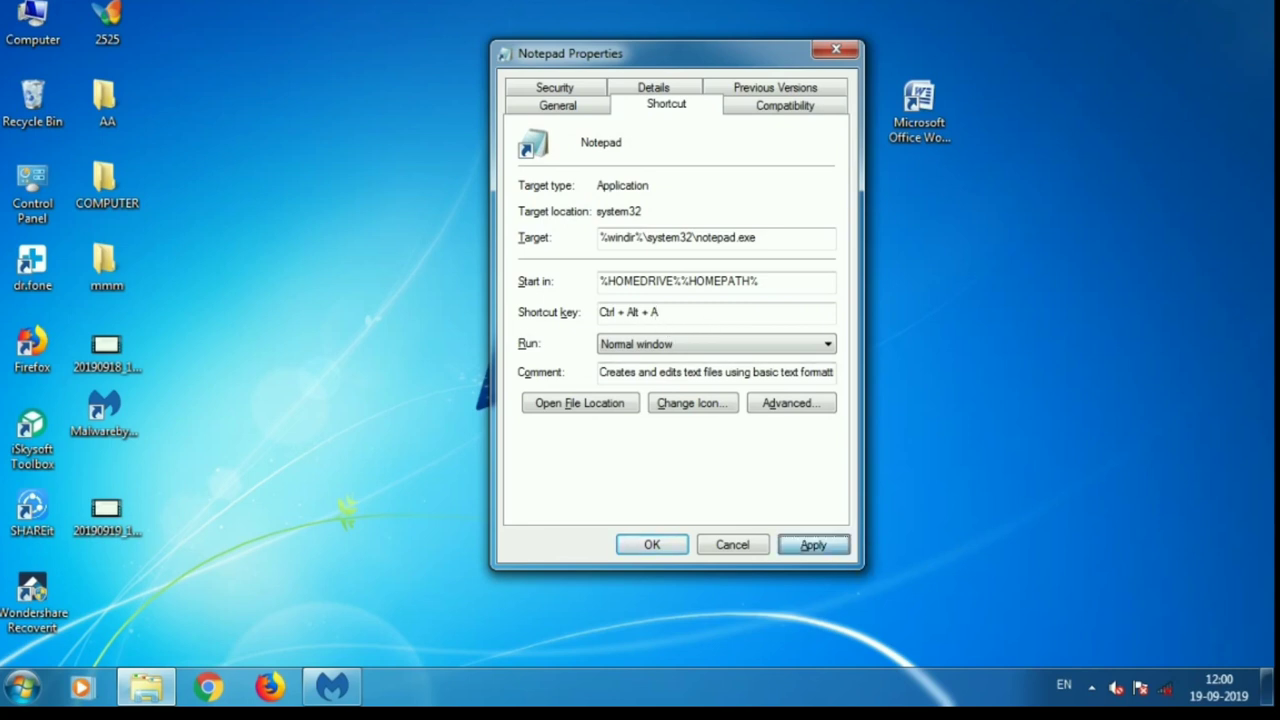
pyautogui.click(649, 546)
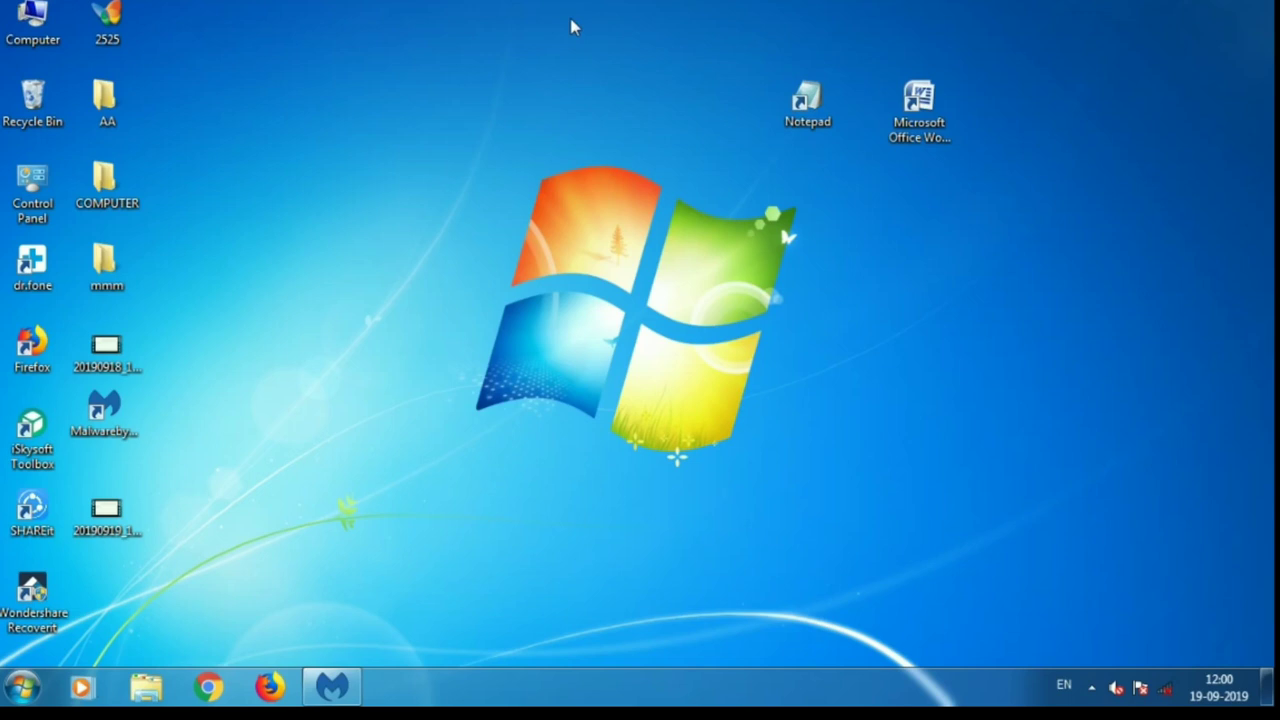
# Step: Test the assigned key combination by launching Notepad with it, and close the Notepad window
pyautogui.hotkey('ctrl', 'alt', 'n')
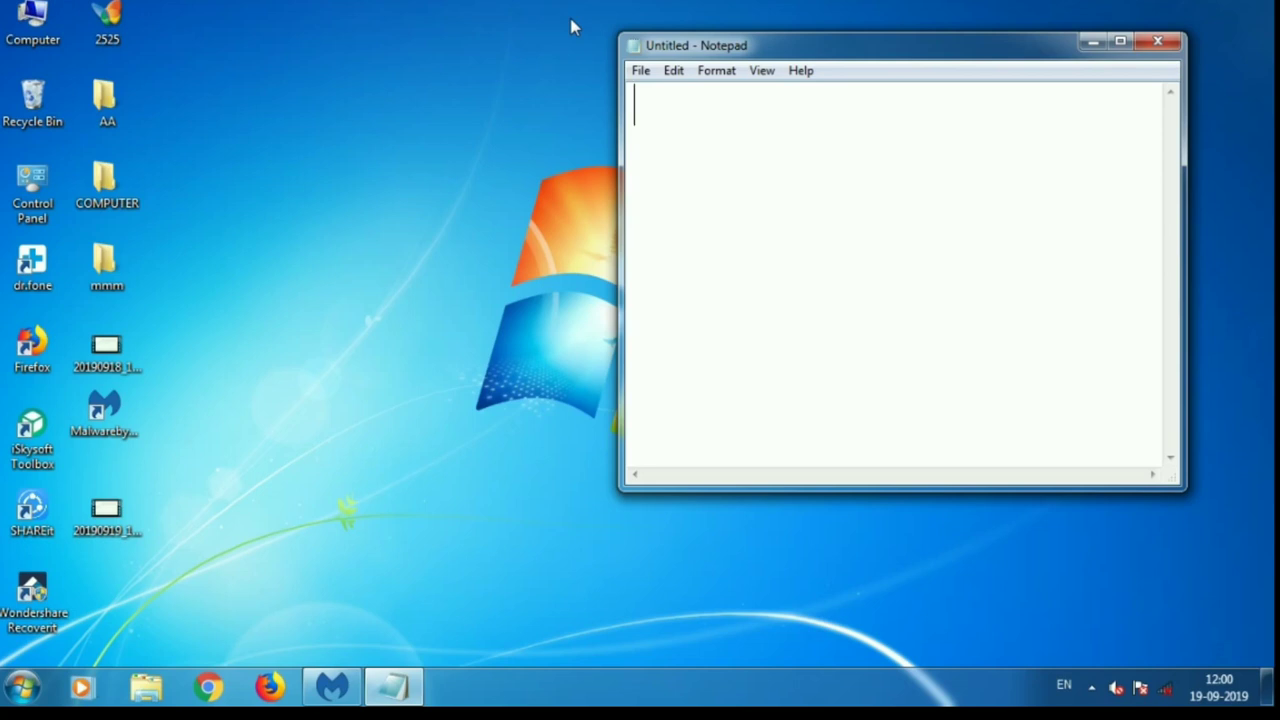
pyautogui.moveTo(843, 51); pyautogui.dragTo(706, 44)
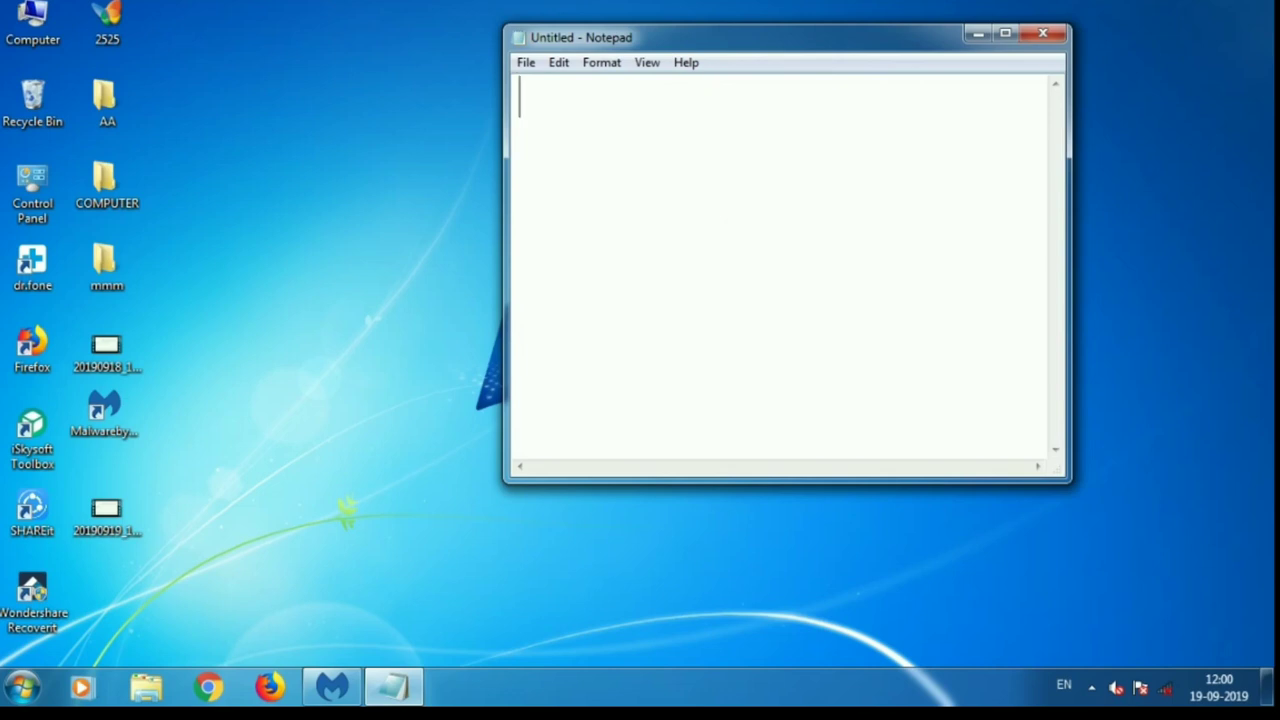
pyautogui.click(1041, 36)
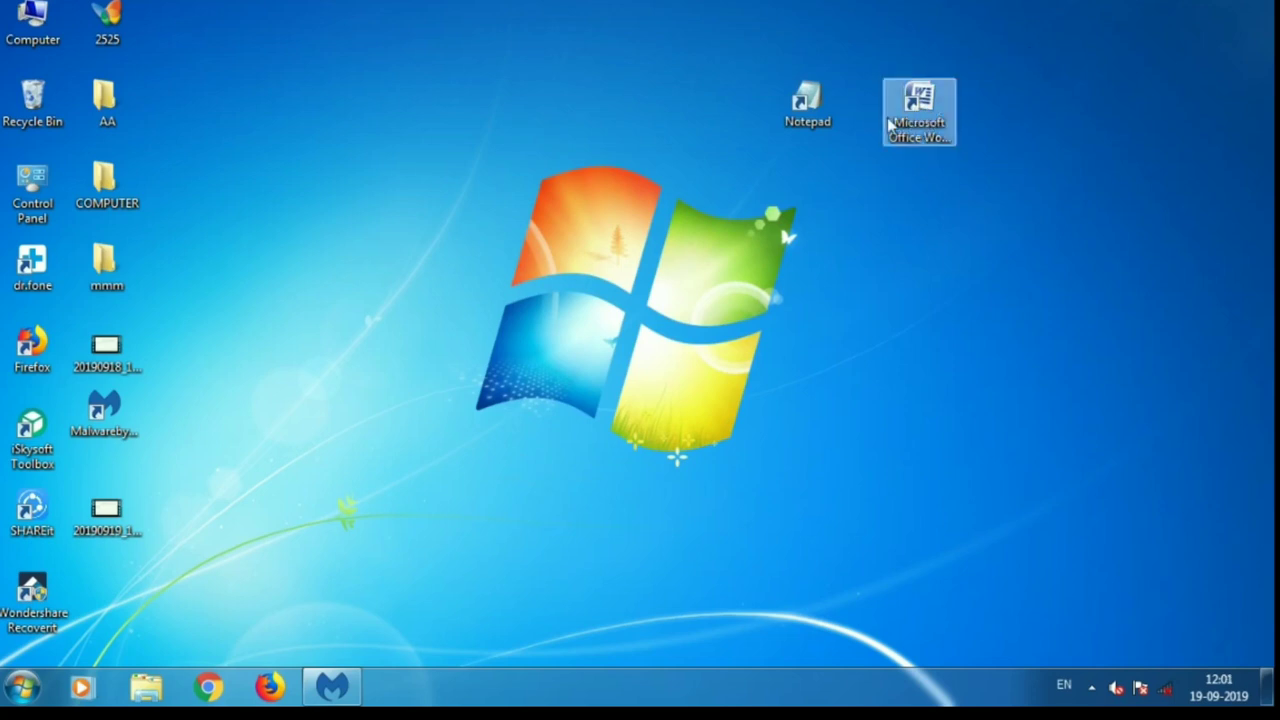
# Step: Open the properties of the desktop Microsoft Office Word 2007 shortcut and move the dialog clear of the desktop shortcuts
pyautogui.click(923, 106)
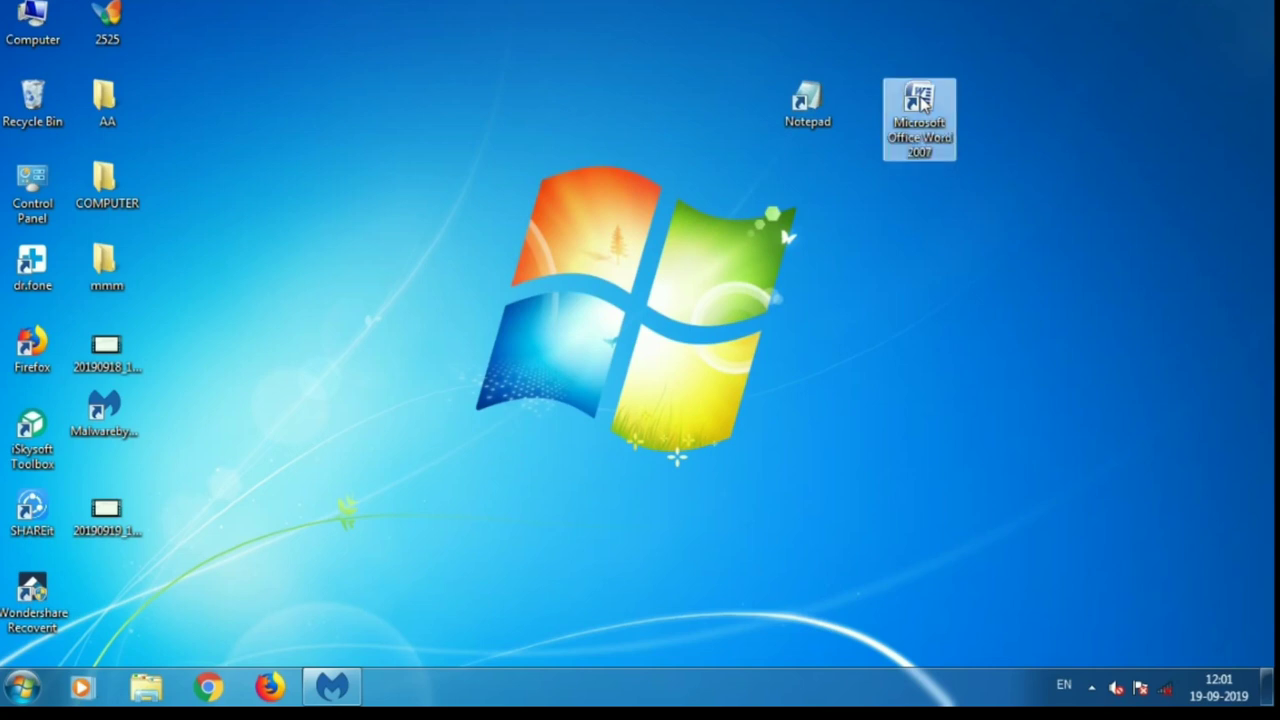
pyautogui.rightClick(920, 105)
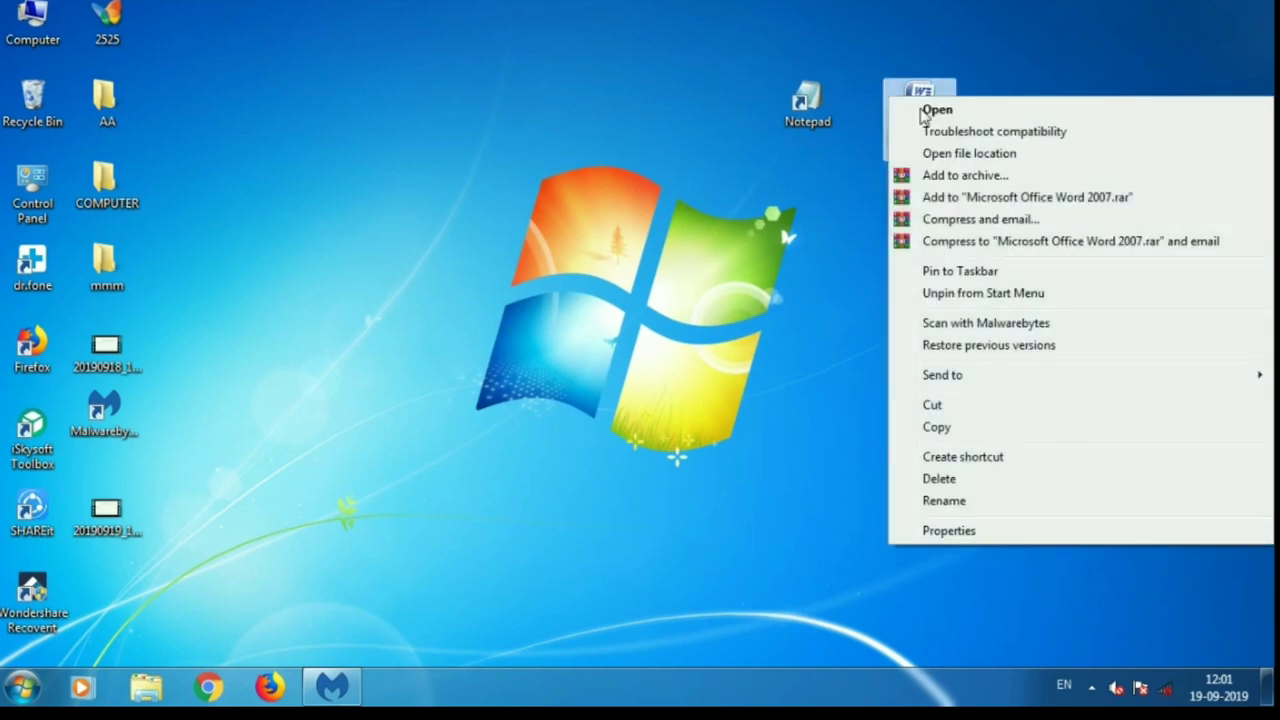
pyautogui.click(950, 531)
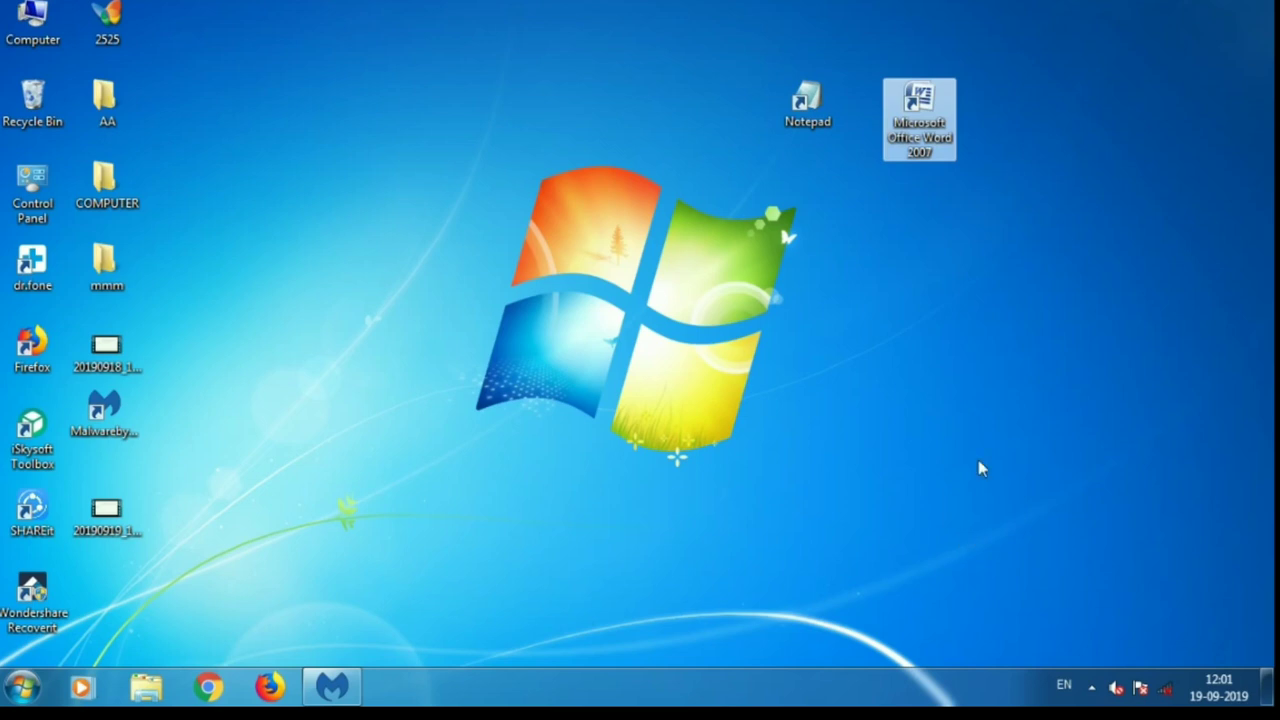
pyautogui.click(848, 252)
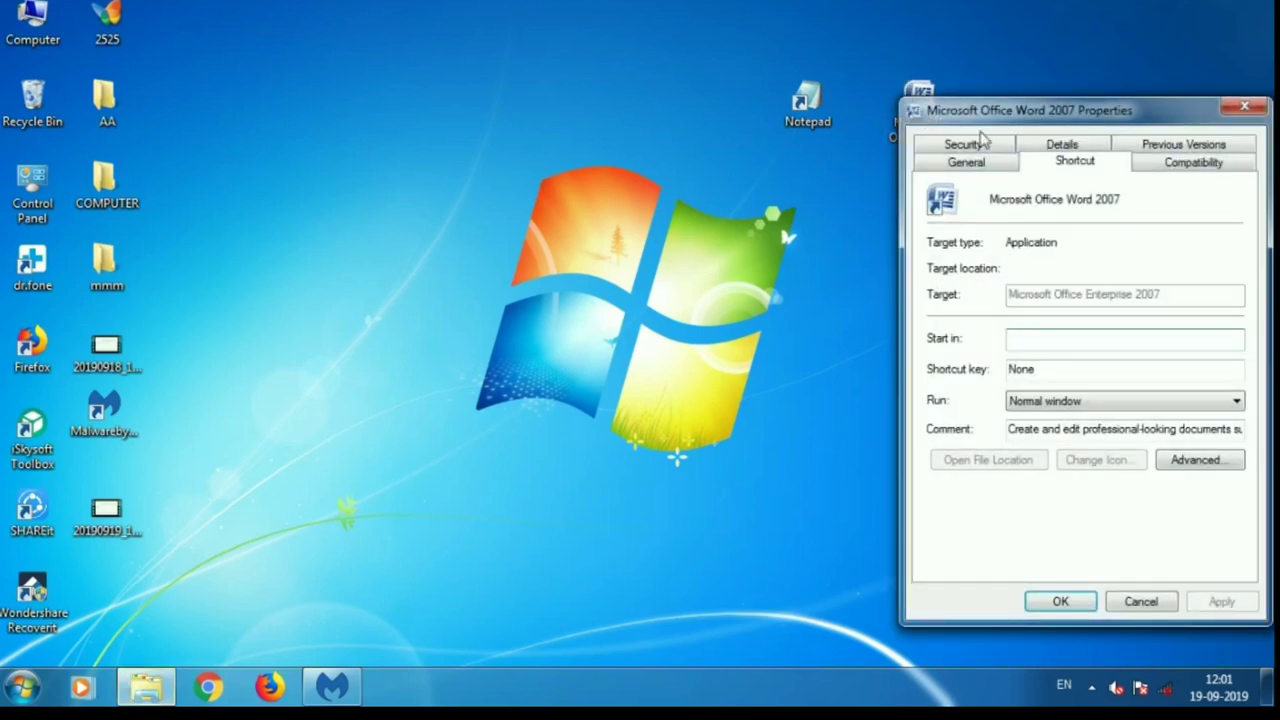
pyautogui.moveTo(1012, 112); pyautogui.dragTo(565, 58)
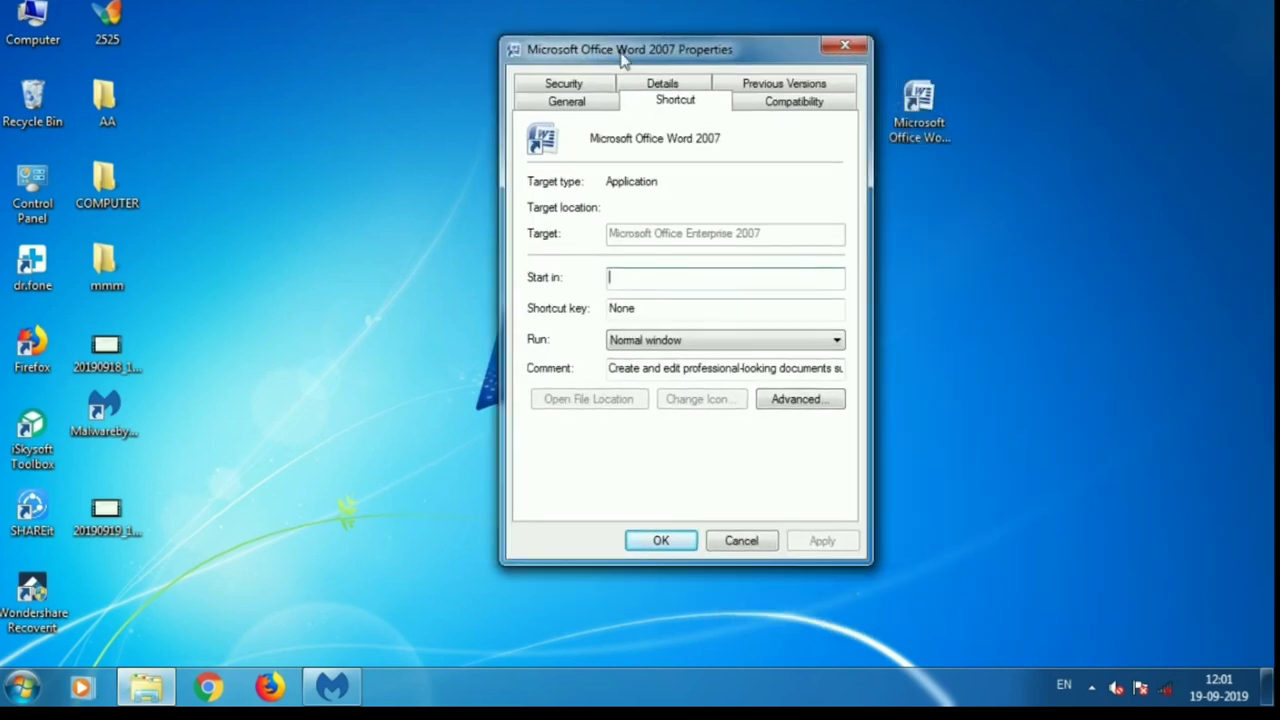
# Step: Set the Word 2007 shortcut's launch key combination to Ctrl + Alt + B, apply it and close the properties
pyautogui.click(640, 312)
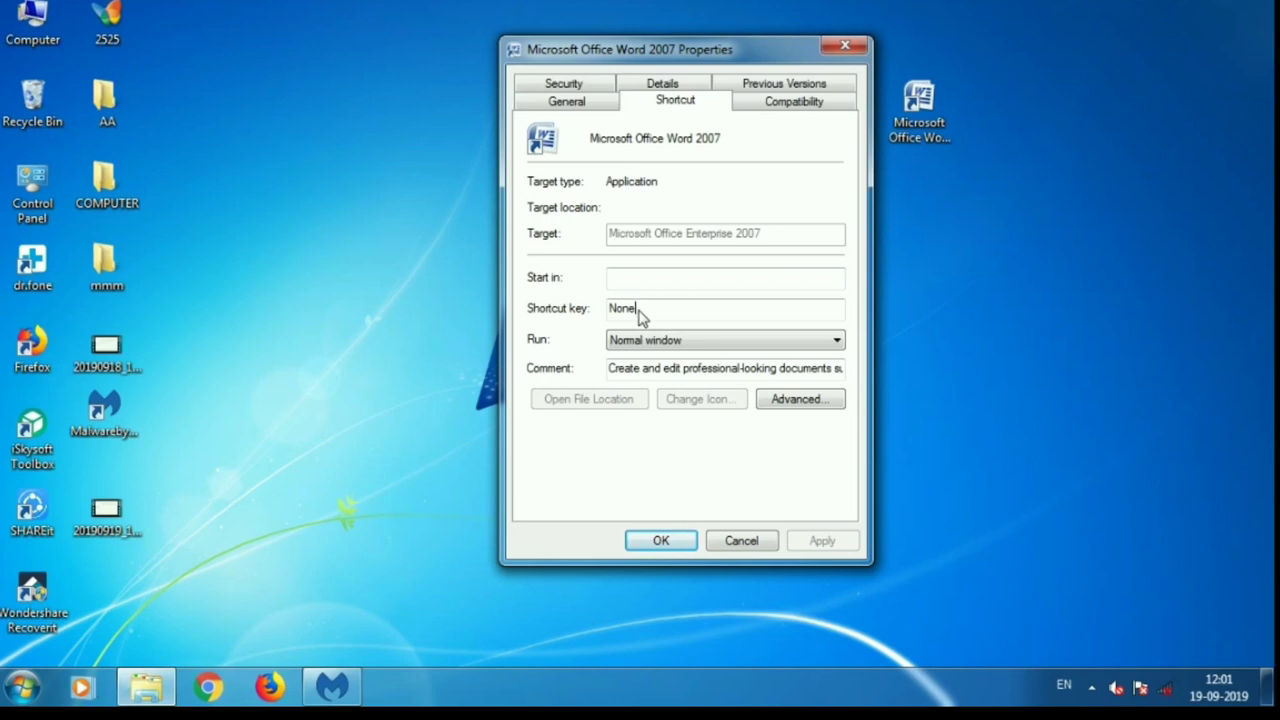
pyautogui.hotkey('ctrl', 'alt', 'b')
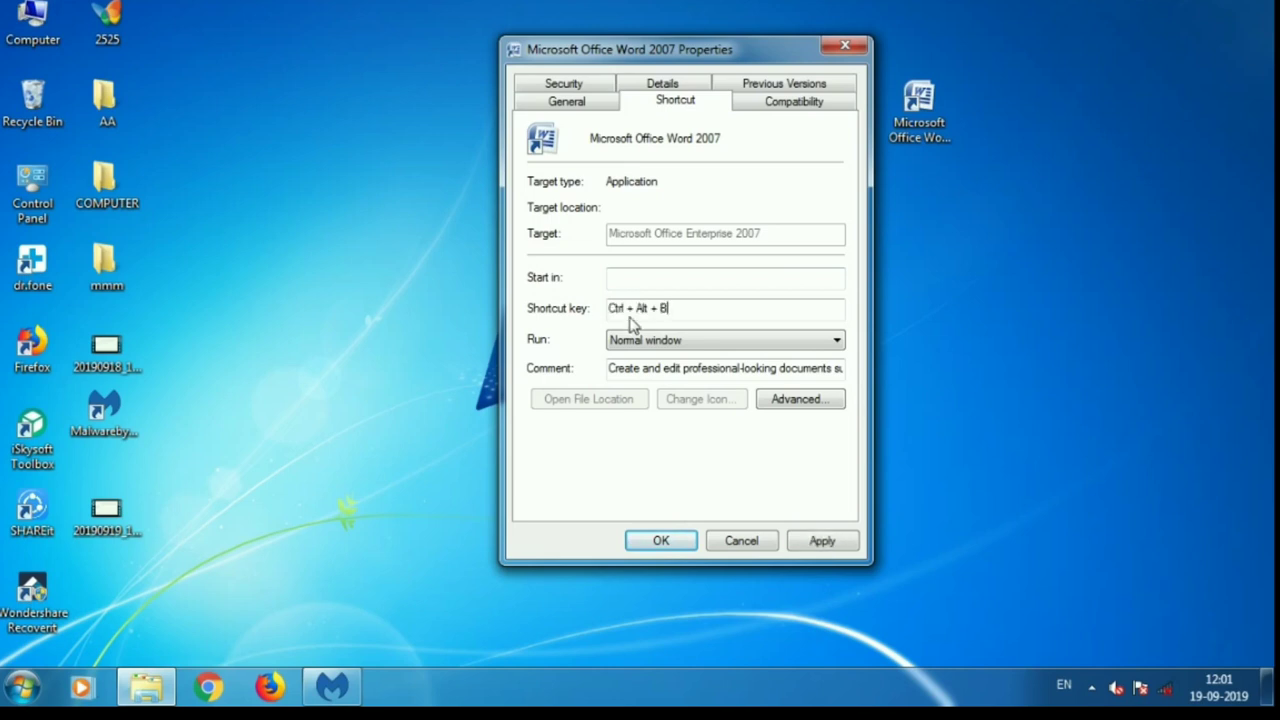
pyautogui.hotkey('ctrl', 'alt')
pyautogui.hotkey('ctrl', 'alt', 'b')
pyautogui.click(822, 541)
pyautogui.click(662, 541)
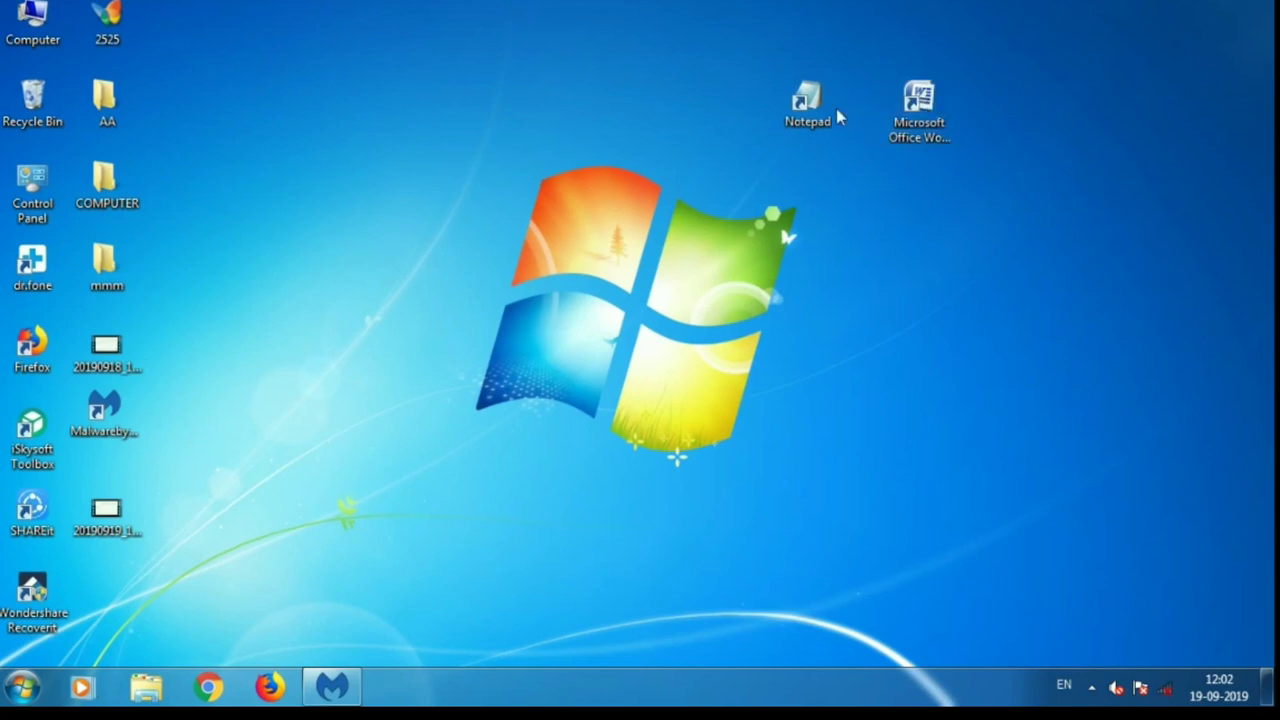
# Step: Reset the desktop Notepad shortcut's launch key combination to None in its properties and save the change
pyautogui.doubleClick(806, 104)
pyautogui.rightClick(801, 103)
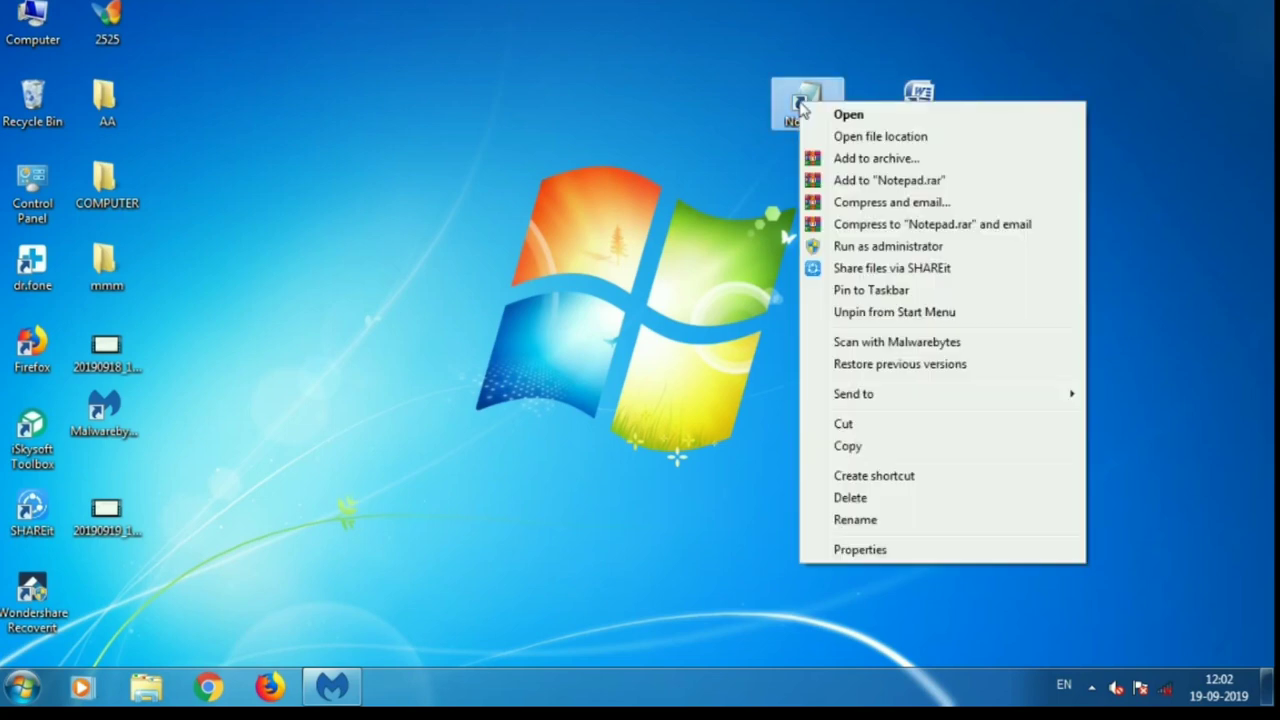
pyautogui.click(848, 551)
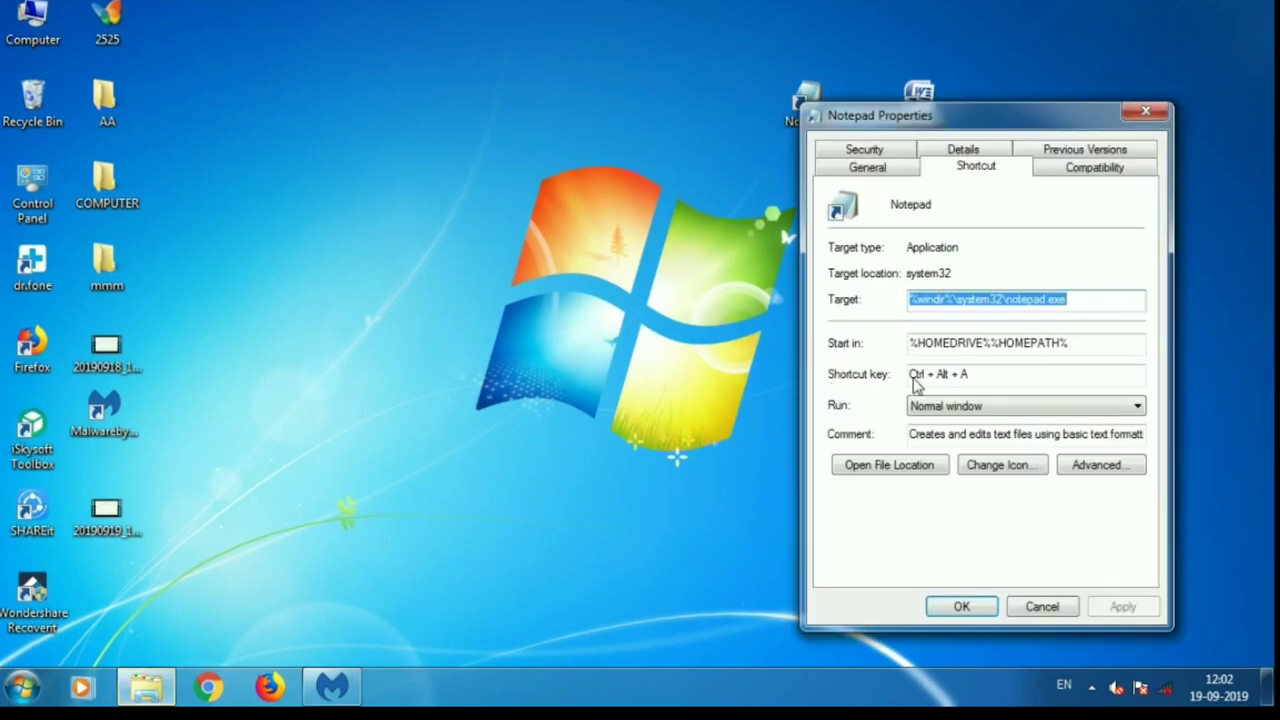
pyautogui.click(960, 378)
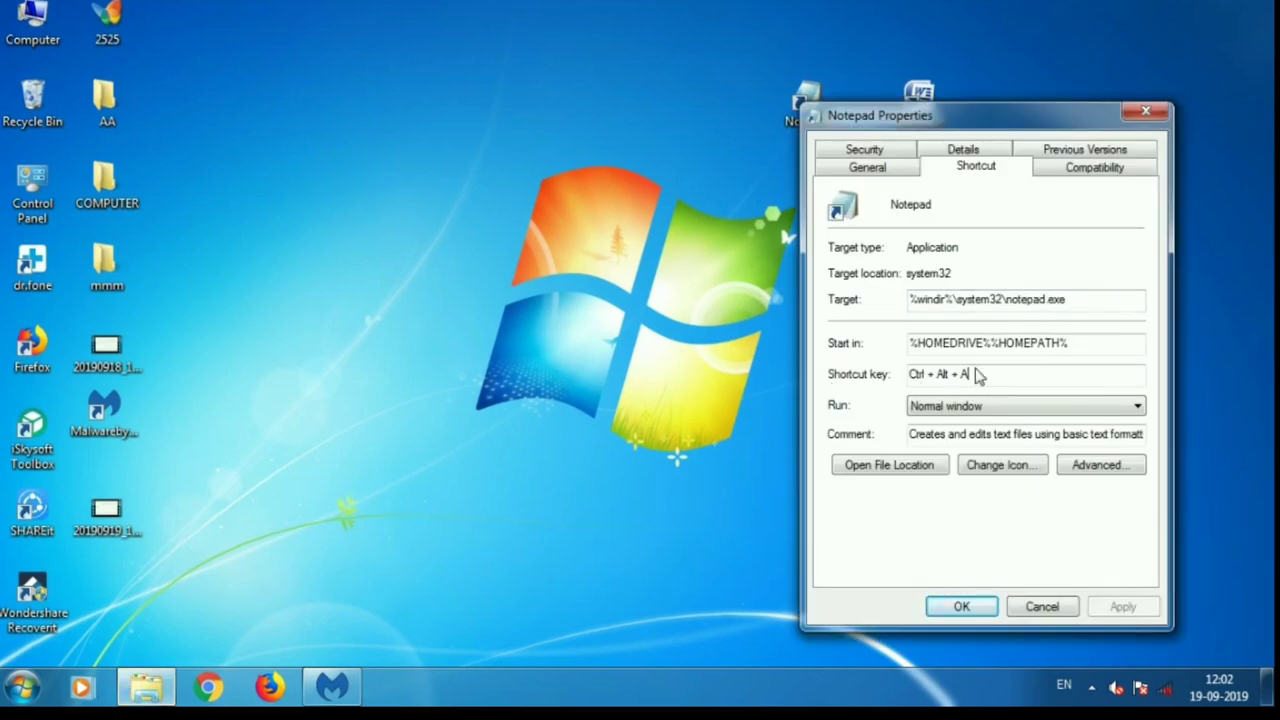
pyautogui.press('BackSpace')
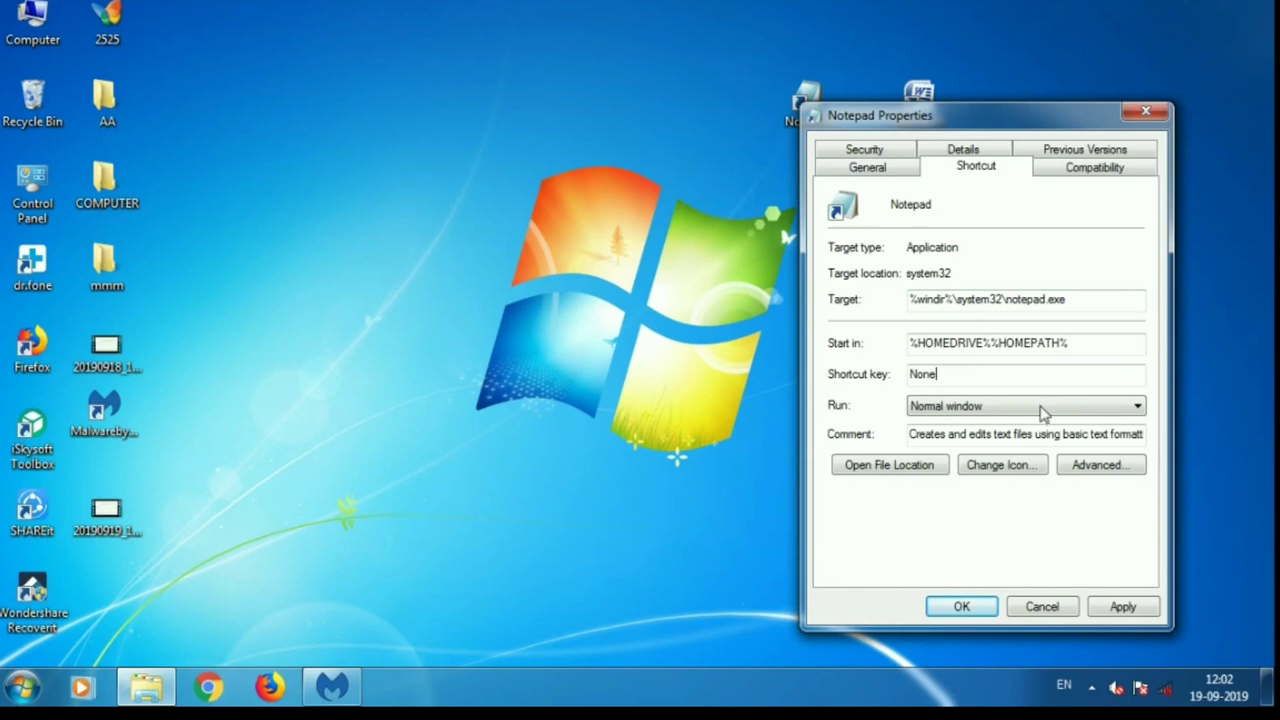
pyautogui.click(1130, 612)
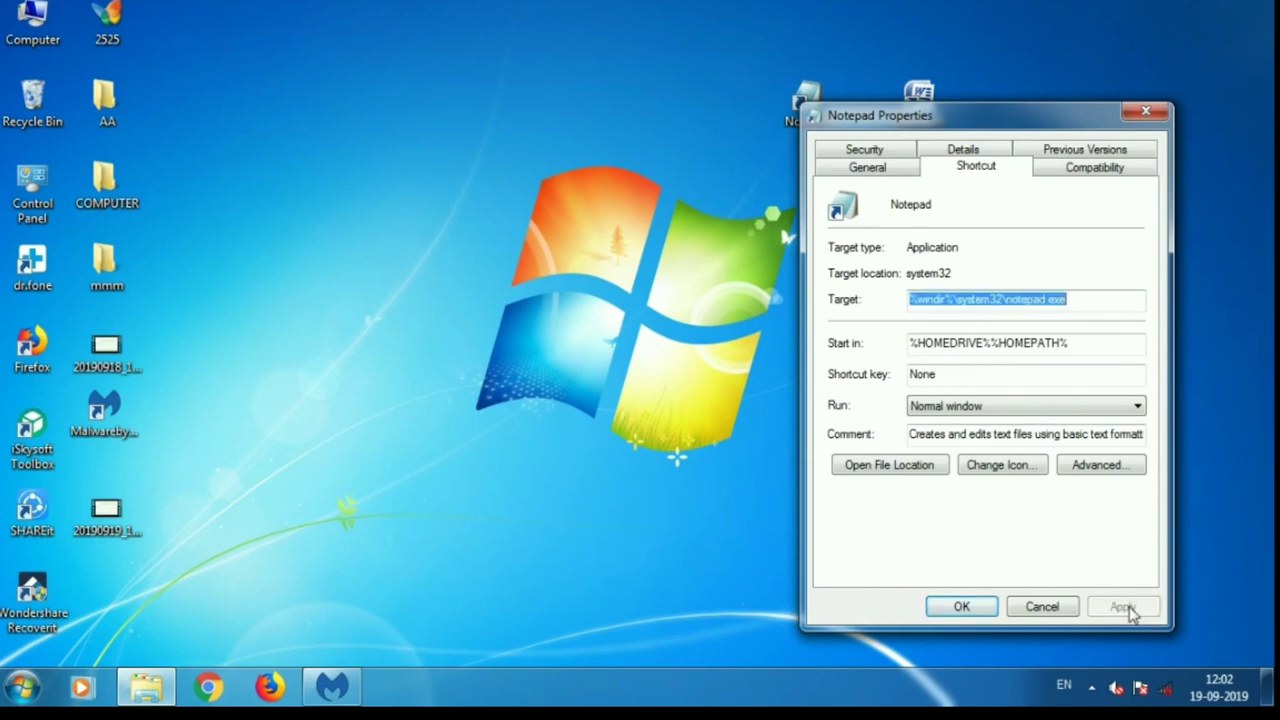
pyautogui.click(962, 607)
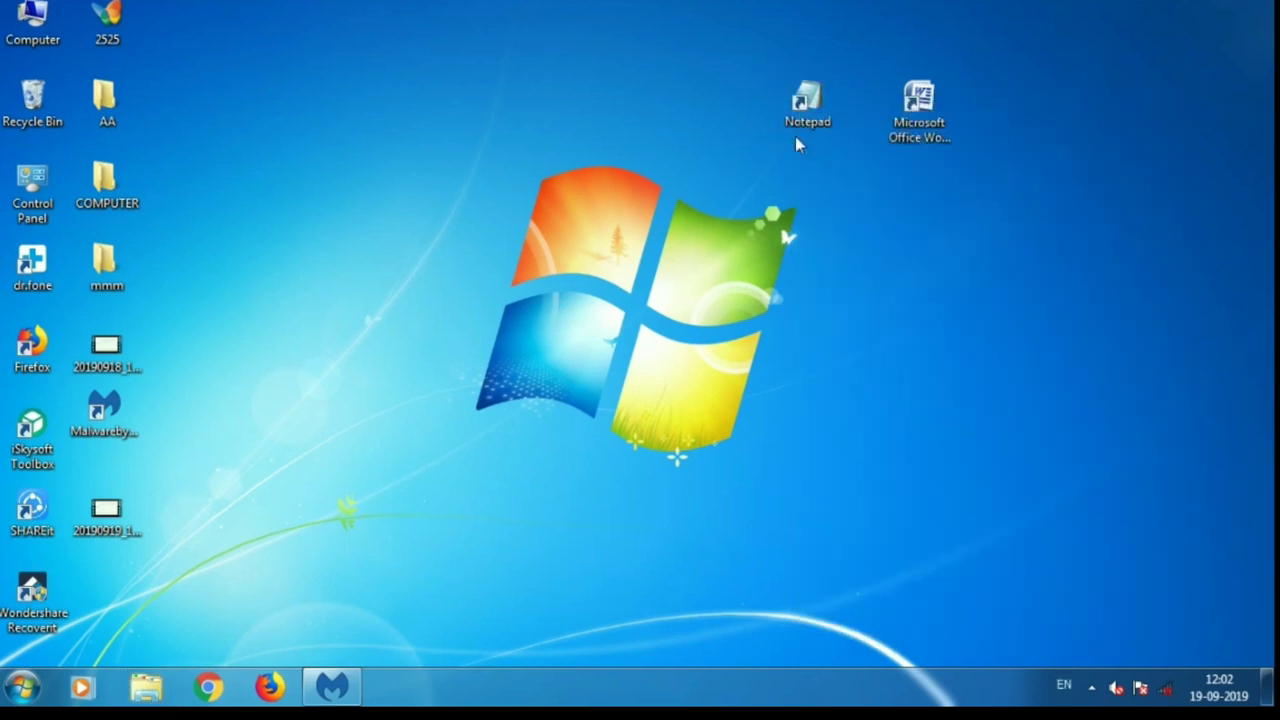